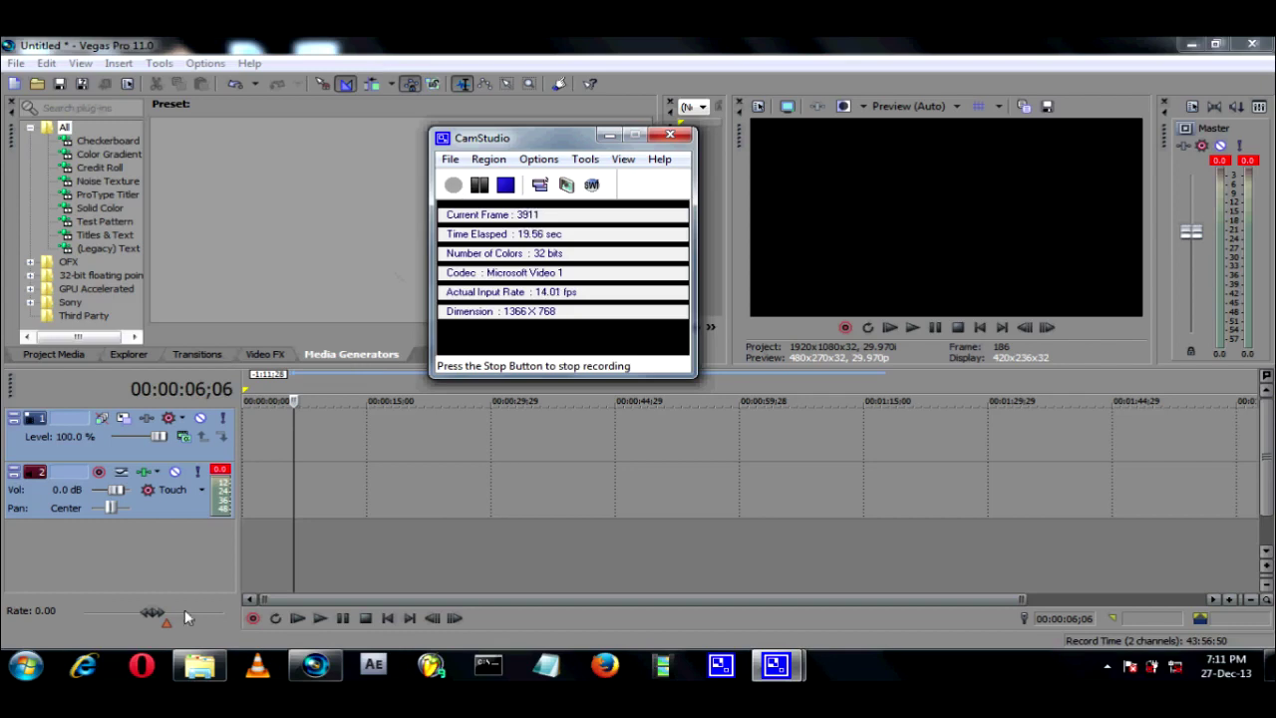
Play the Endhiran(2010) movie from Local Disk (D:) in VLC full screen from about 46:46, and close the player.
{"action": "left_click", "coordinate": [199, 665]}
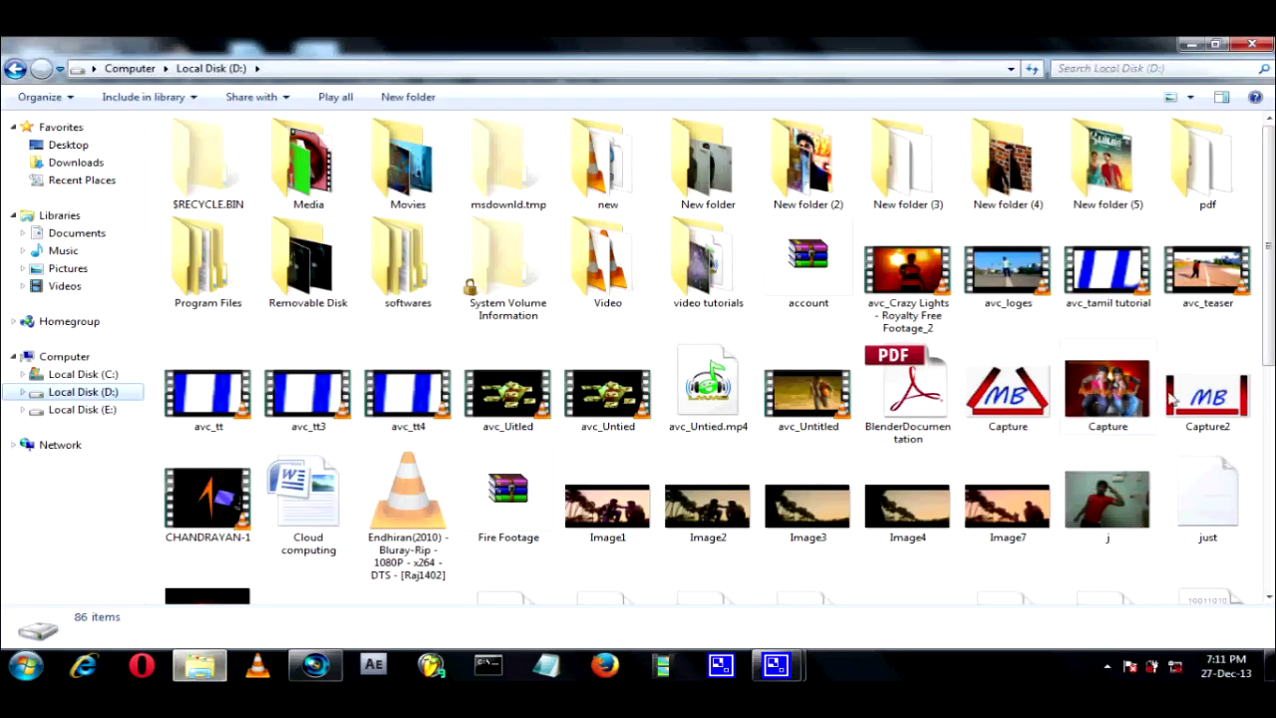
{"action": "left_click_drag", "start_coordinate": [1267, 316], "coordinate": [1262, 414]}
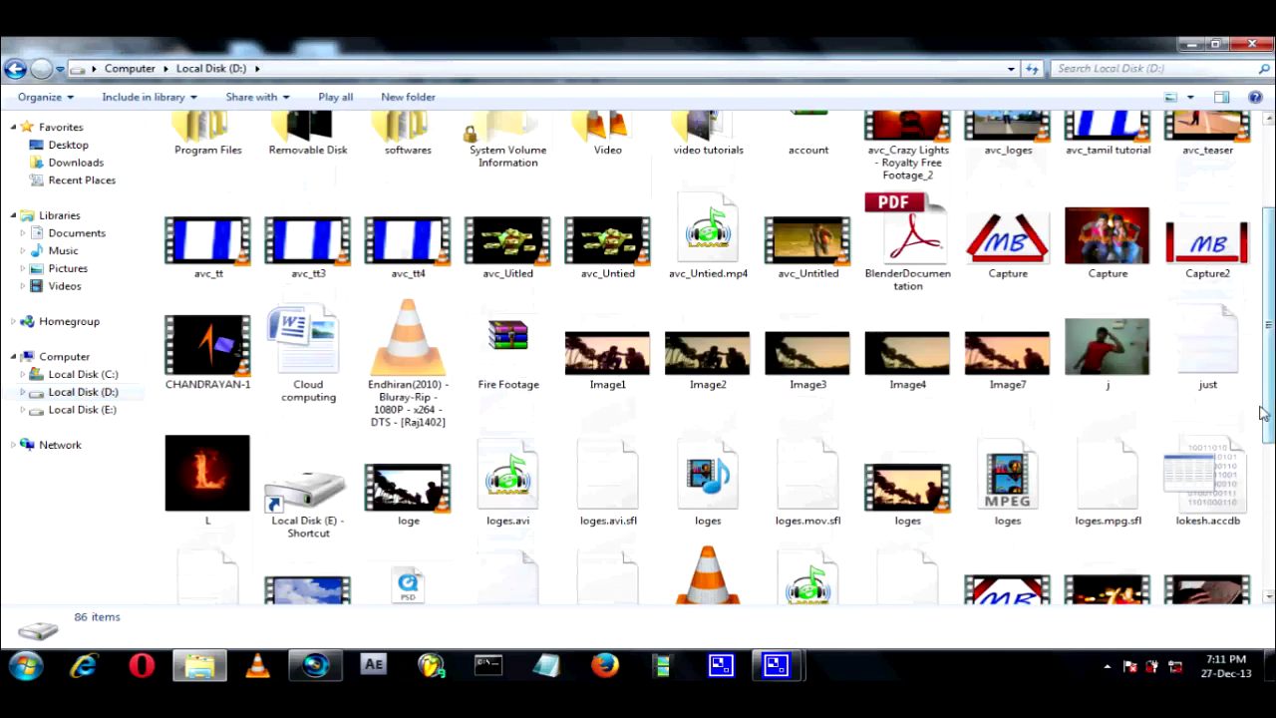
{"action": "left_click", "coordinate": [432, 367]}
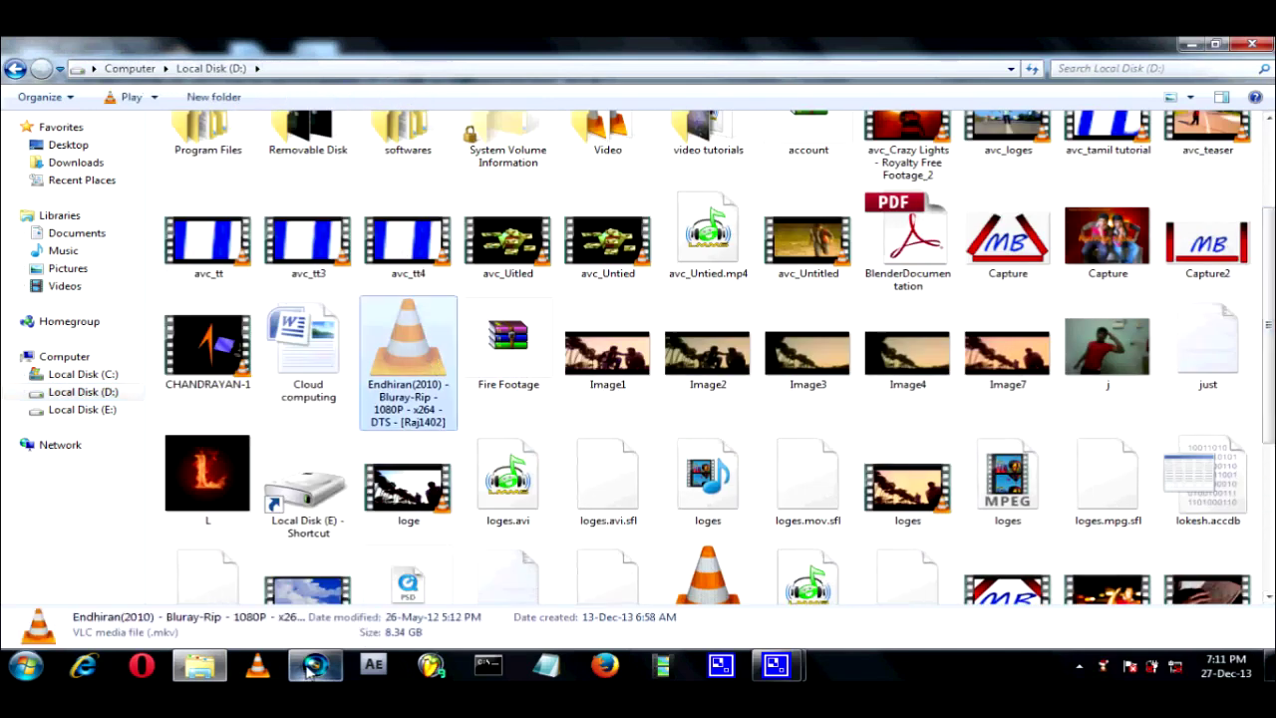
{"action": "key", "text": "Return"}
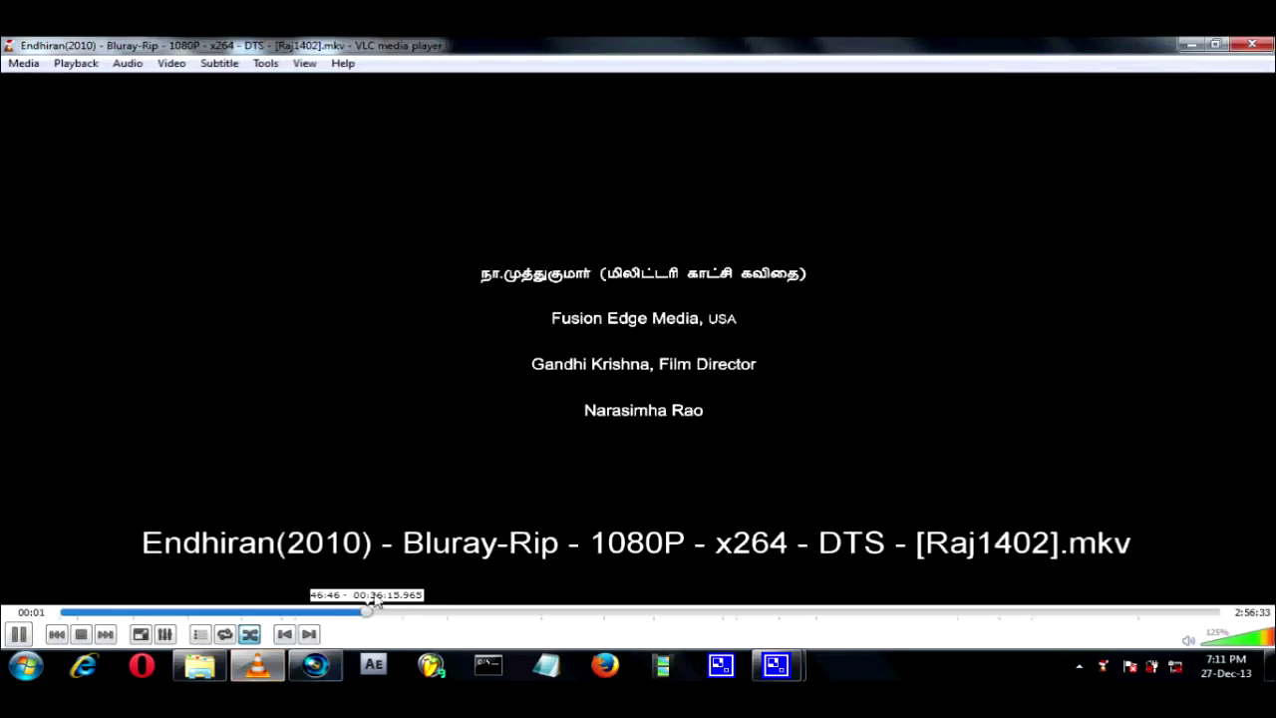
{"action": "left_click", "coordinate": [368, 617]}
{"action": "double_click", "coordinate": [400, 510]}
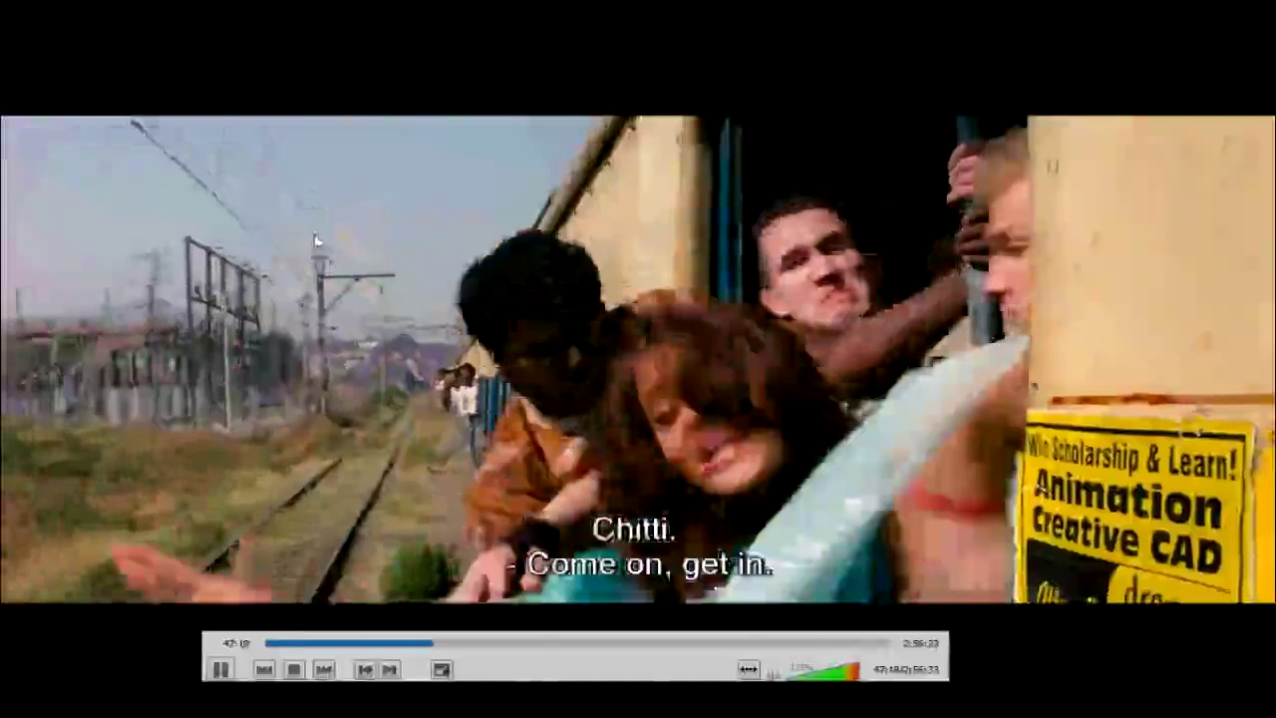
{"action": "double_click", "coordinate": [315, 241]}
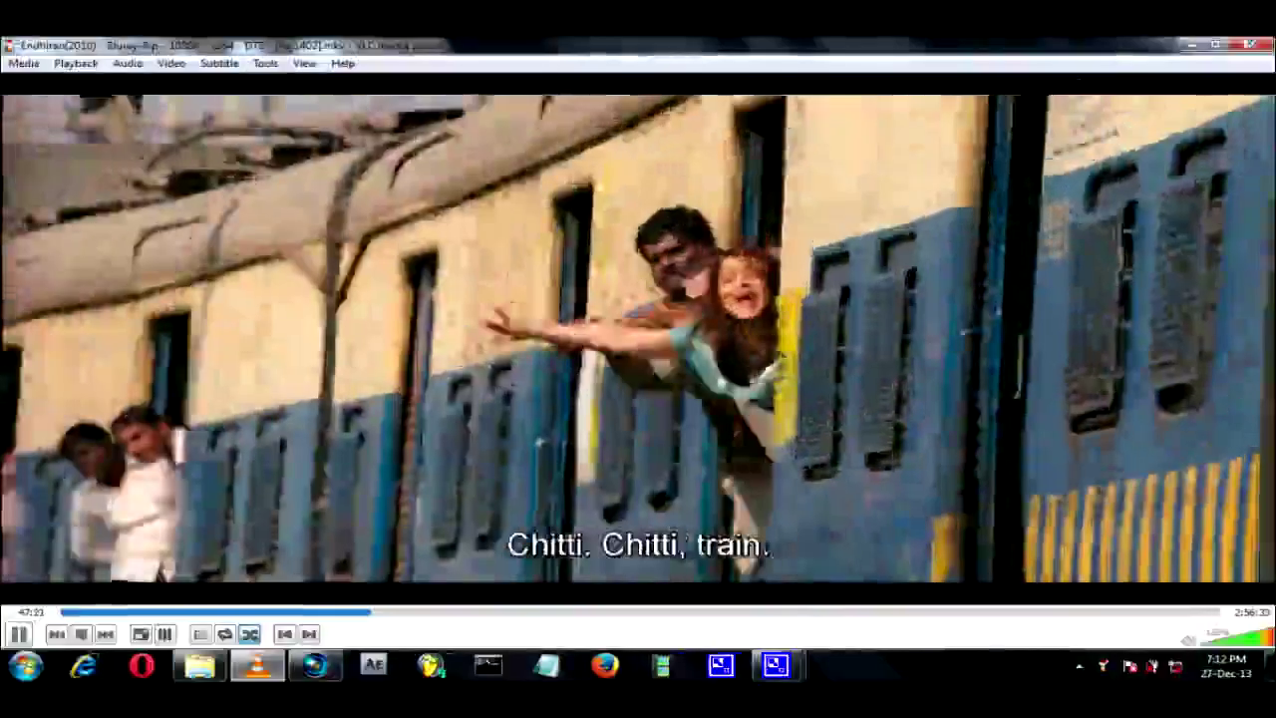
{"action": "key", "text": "ctrl+q"}
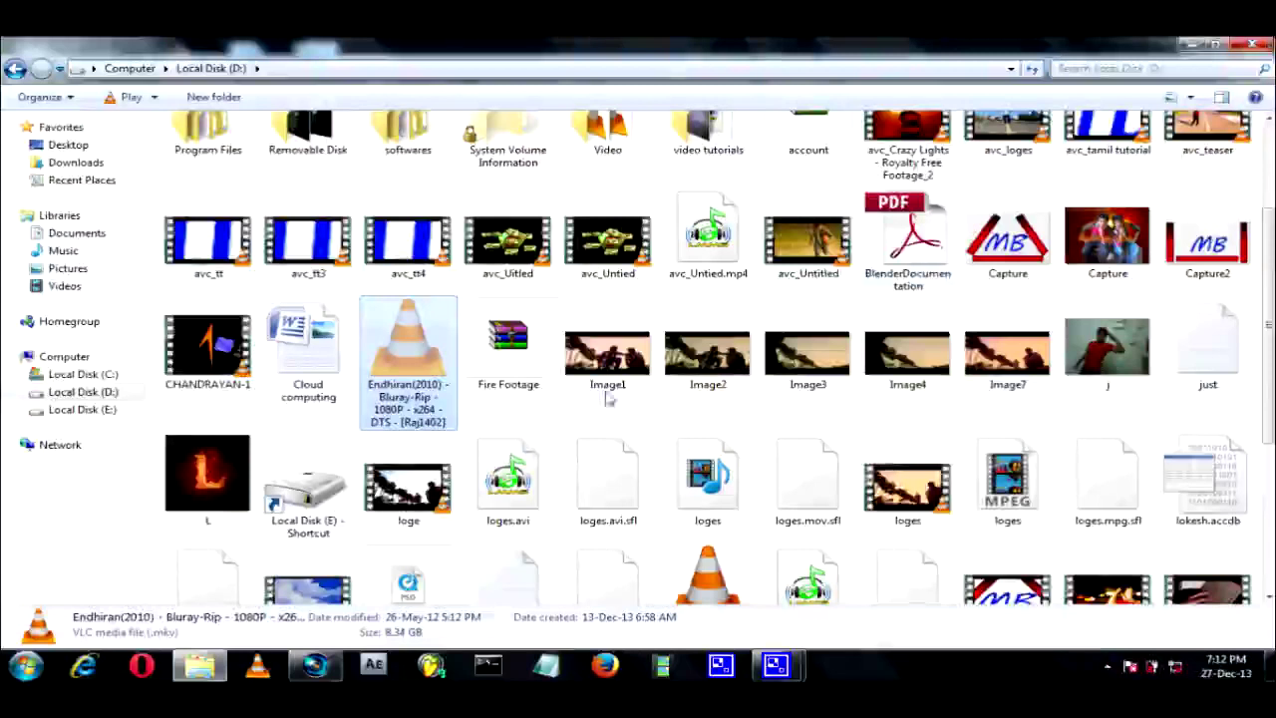
Open the New folder inside Media > my video works on Local Disk (D:).
{"action": "mouse_move", "coordinate": [315, 665]}
{"action": "scroll", "coordinate": [473, 145], "scroll_direction": "up", "scroll_amount": 2}
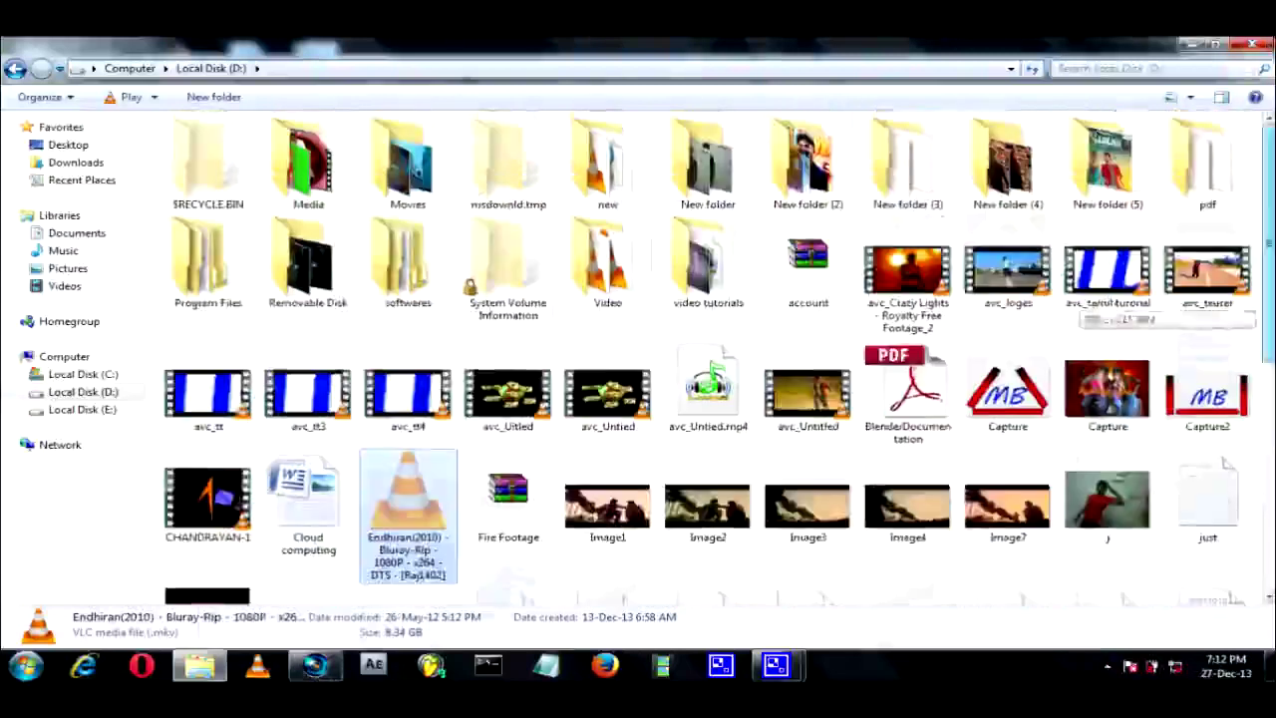
{"action": "double_click", "coordinate": [333, 176]}
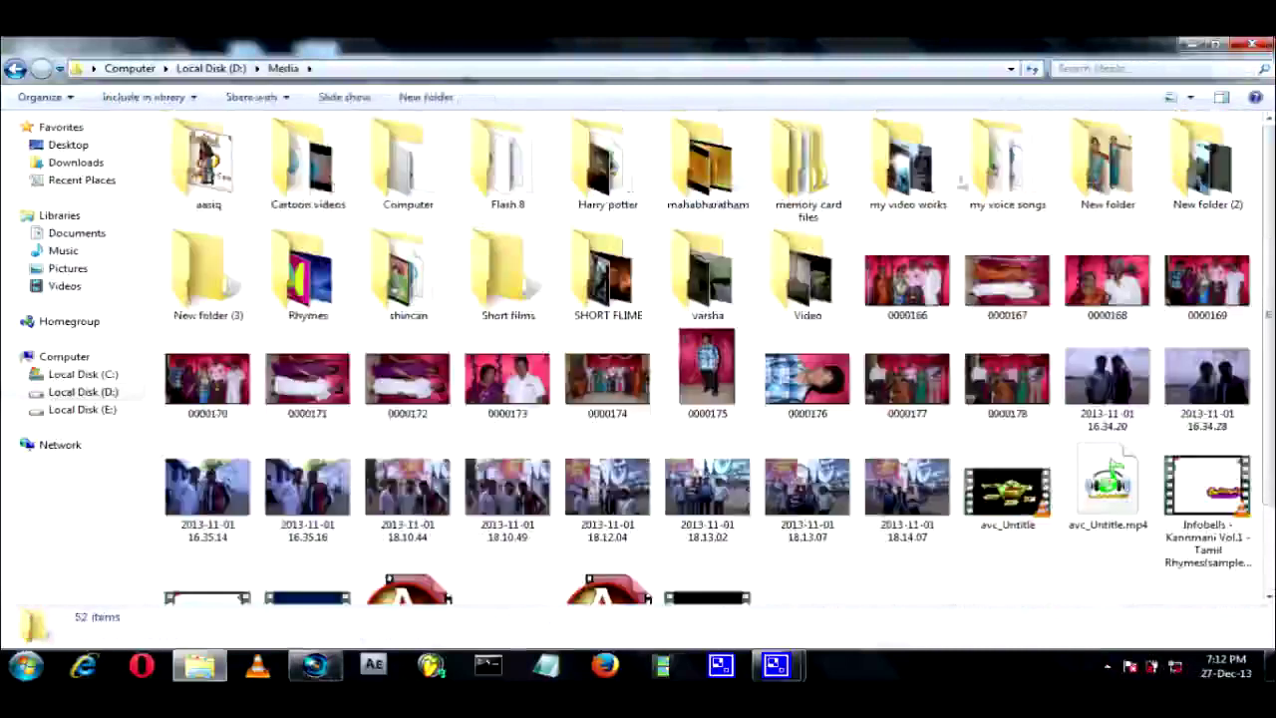
{"action": "double_click", "coordinate": [897, 175]}
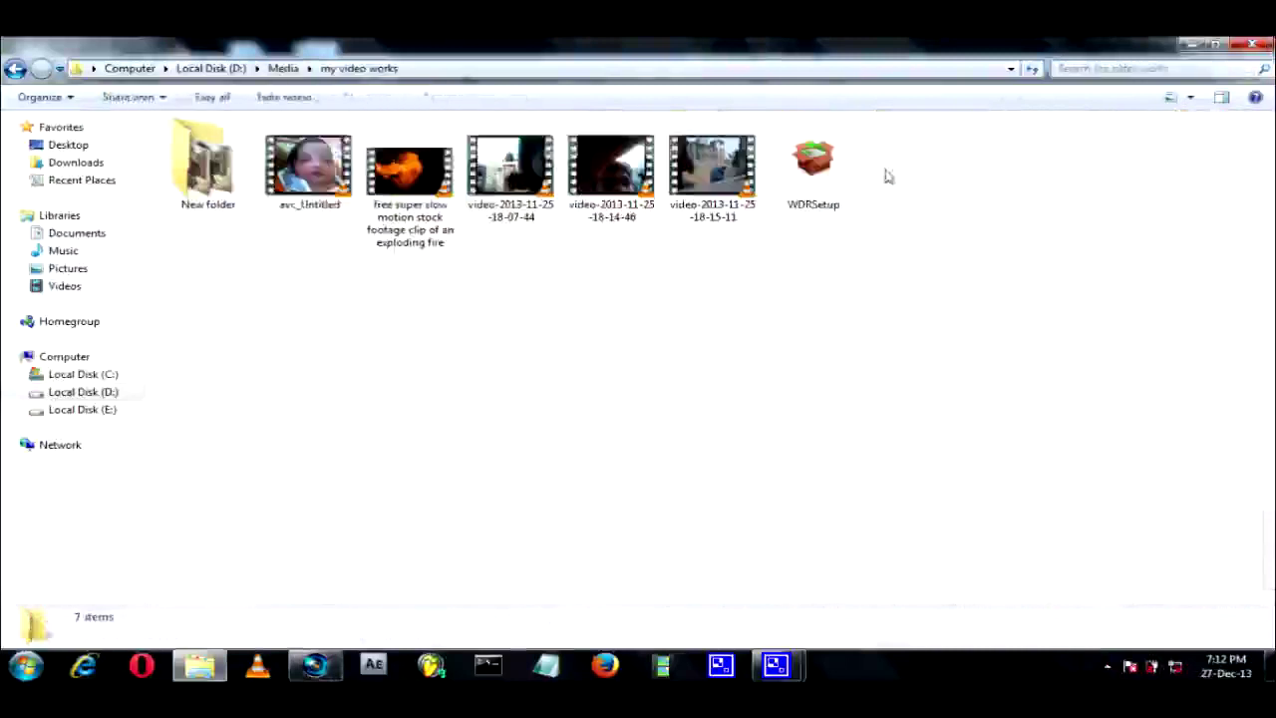
{"action": "double_click", "coordinate": [213, 168]}
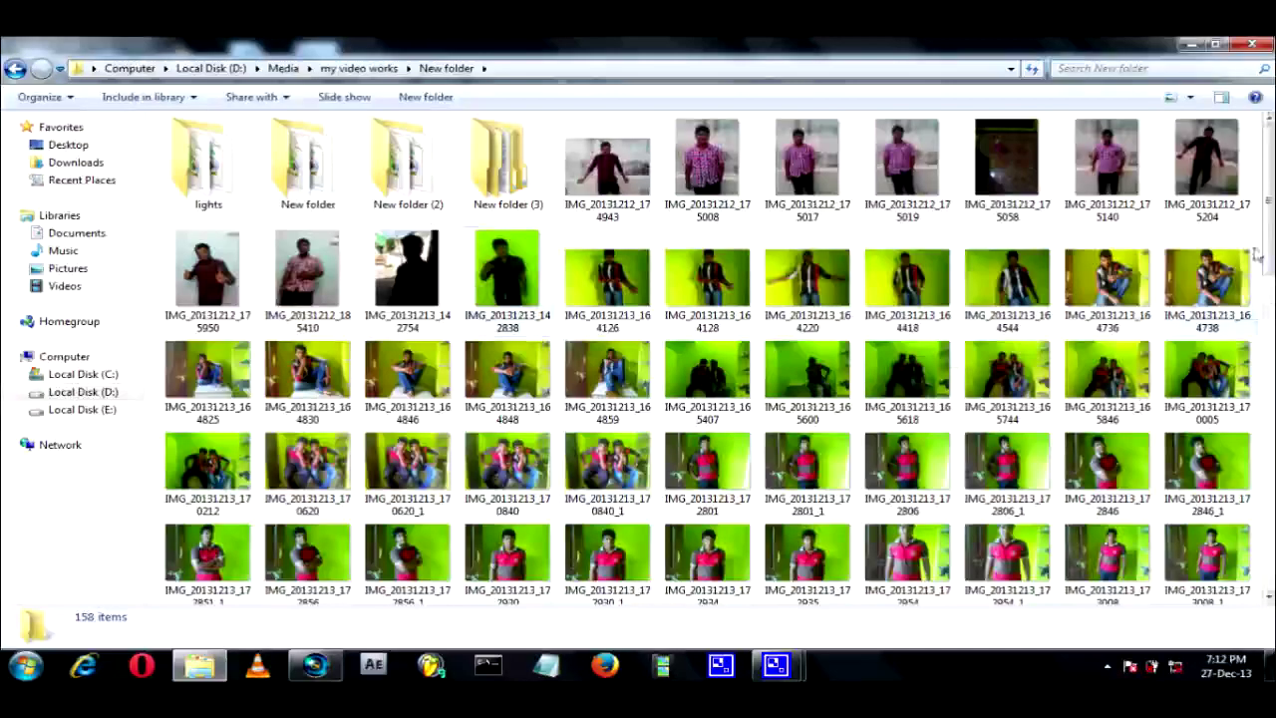
Add the clip VID_20131213_155523 from the folder to the Vegas Pro timeline, starting at 00:00:06;06.
{"action": "scroll", "coordinate": [1077, 240], "scroll_direction": "down", "scroll_amount": 15}
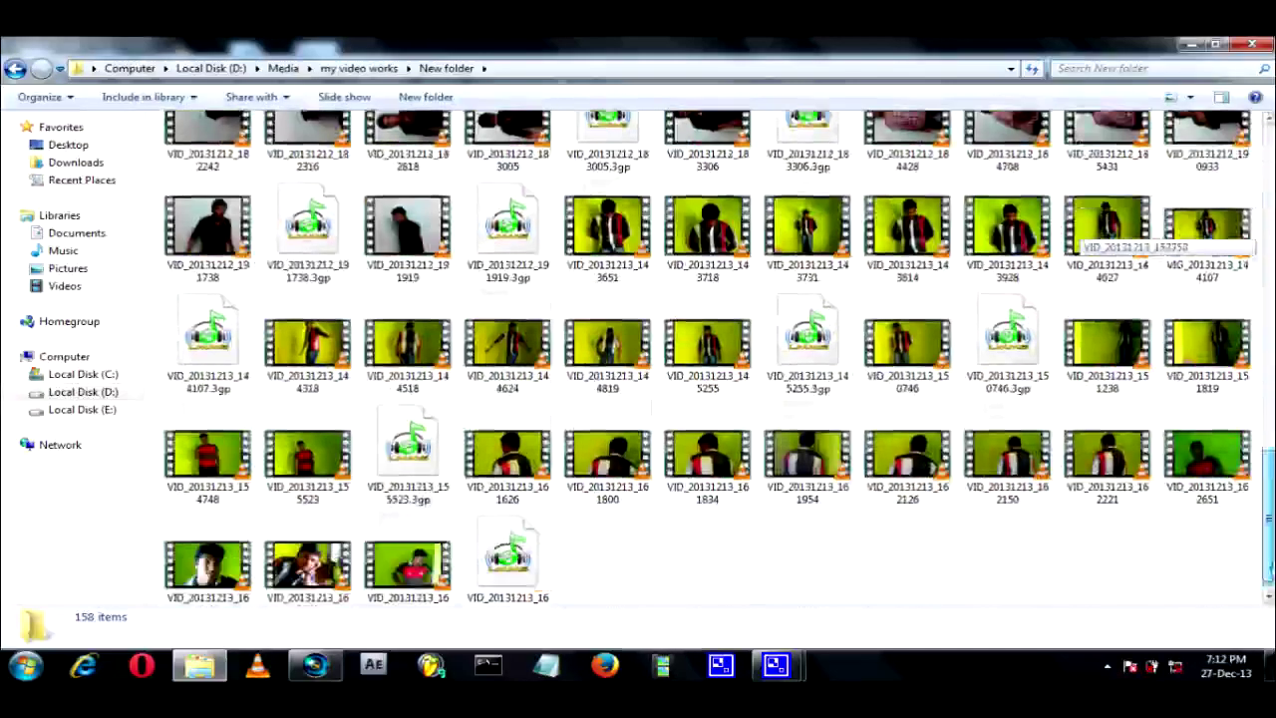
{"action": "left_click", "coordinate": [512, 347]}
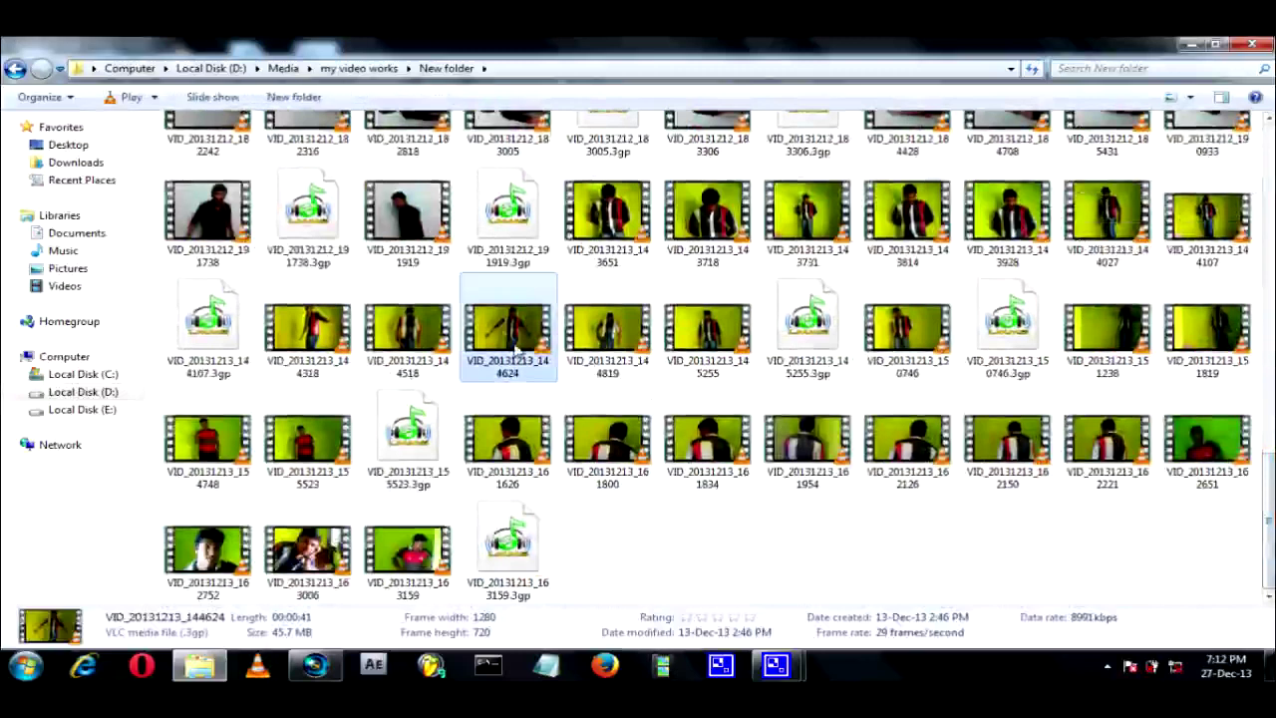
{"action": "left_click", "coordinate": [619, 459]}
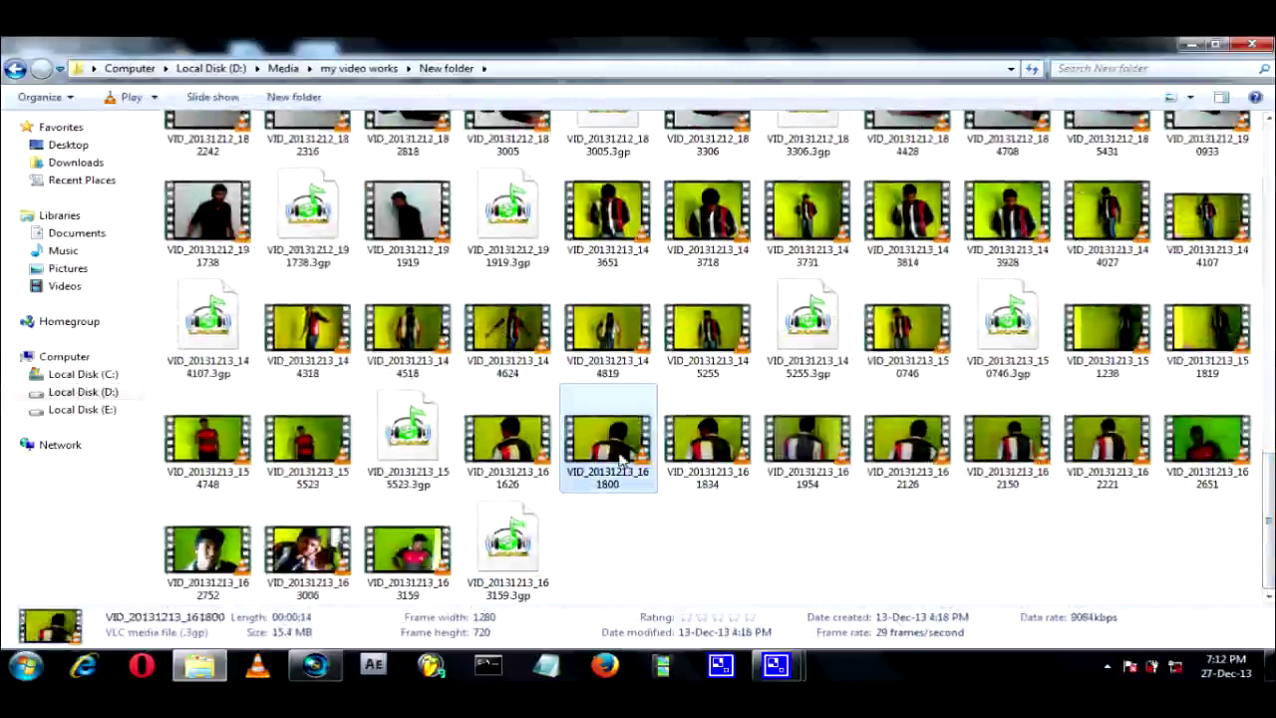
{"action": "left_click", "coordinate": [224, 456]}
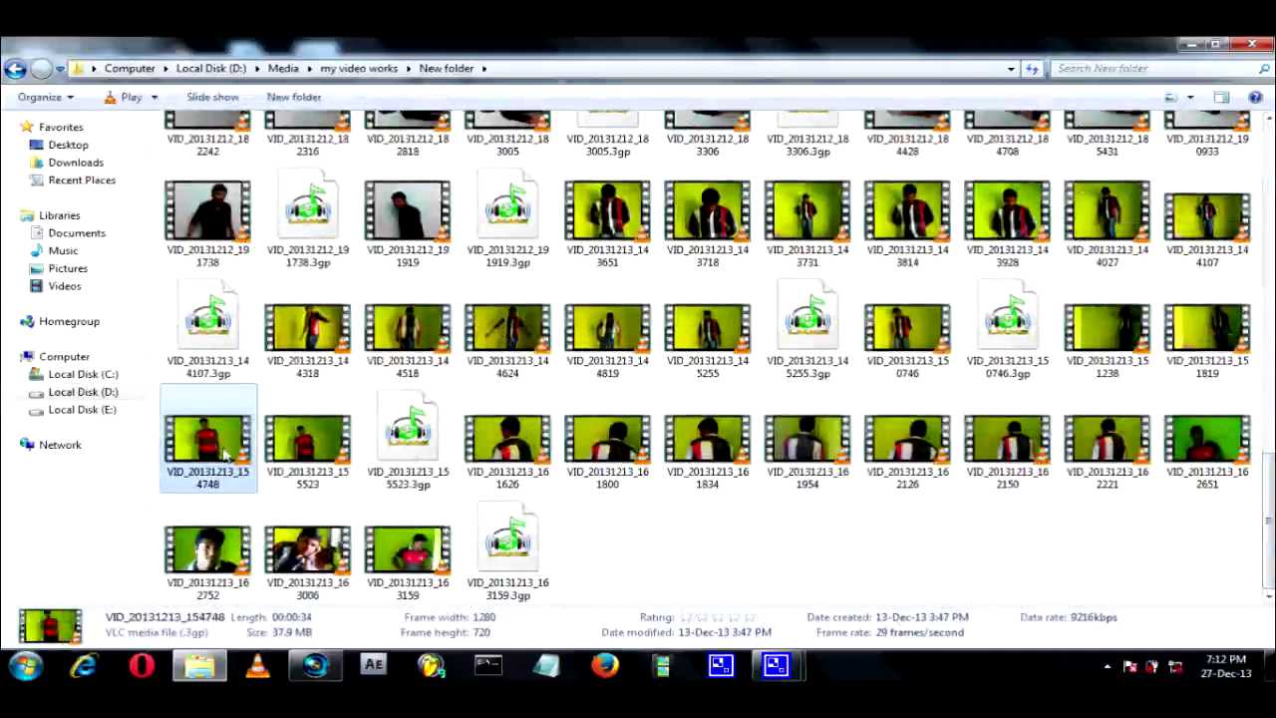
{"action": "left_click", "coordinate": [279, 459]}
{"action": "left_click", "coordinate": [315, 665]}
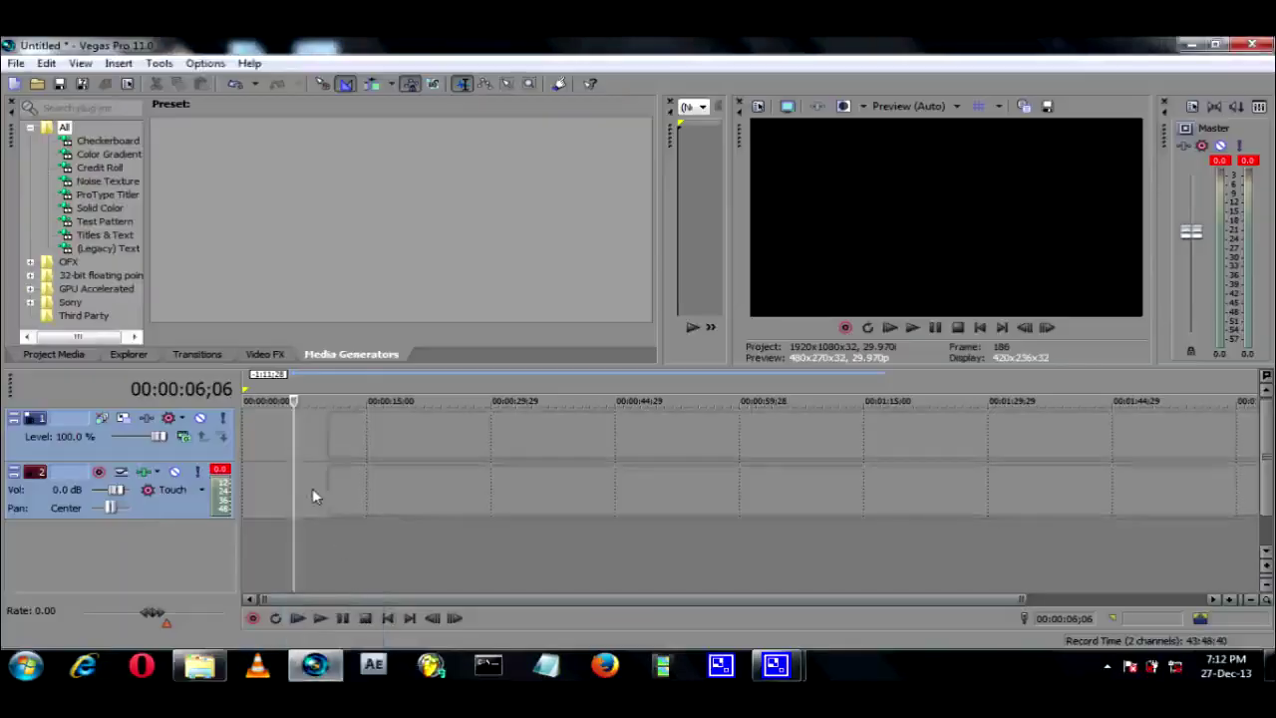
{"action": "left_click_drag", "start_coordinate": [307, 496], "coordinate": [307, 496]}
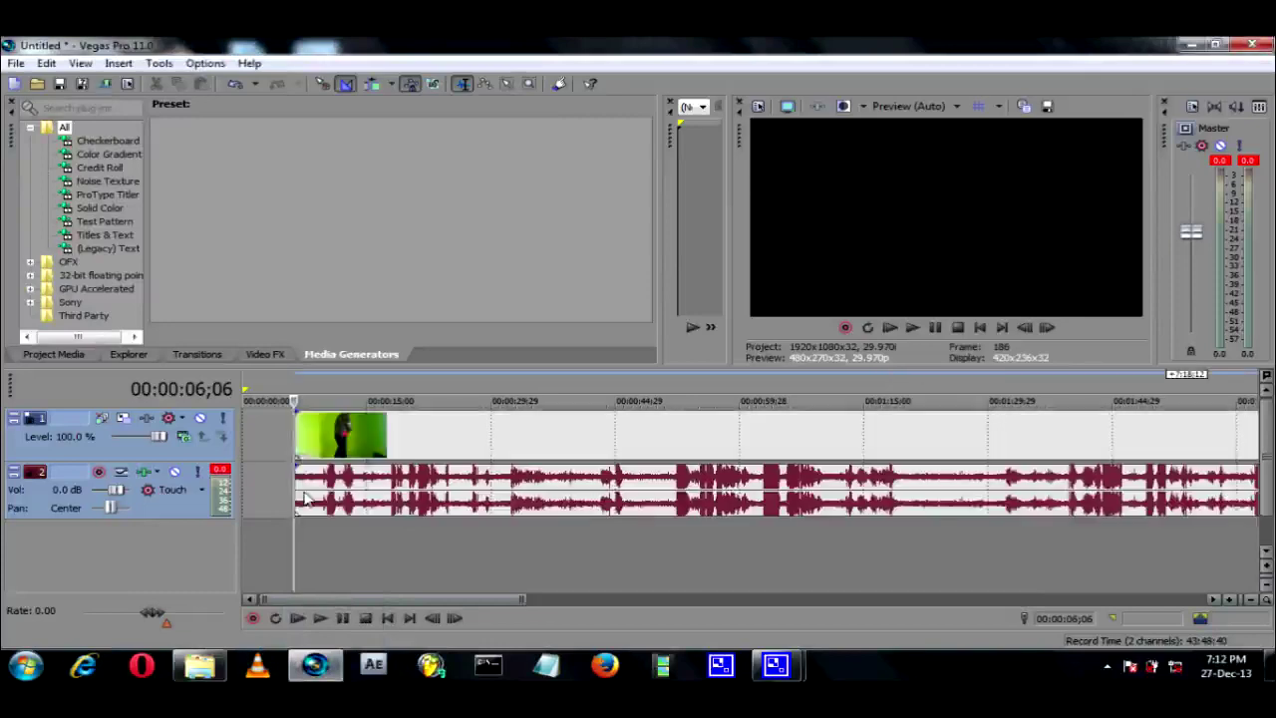
Place the playhead at 00:00:15;03 and open Track Motion for video track 1, keeping the preview uncovered.
{"action": "left_click", "coordinate": [367, 385]}
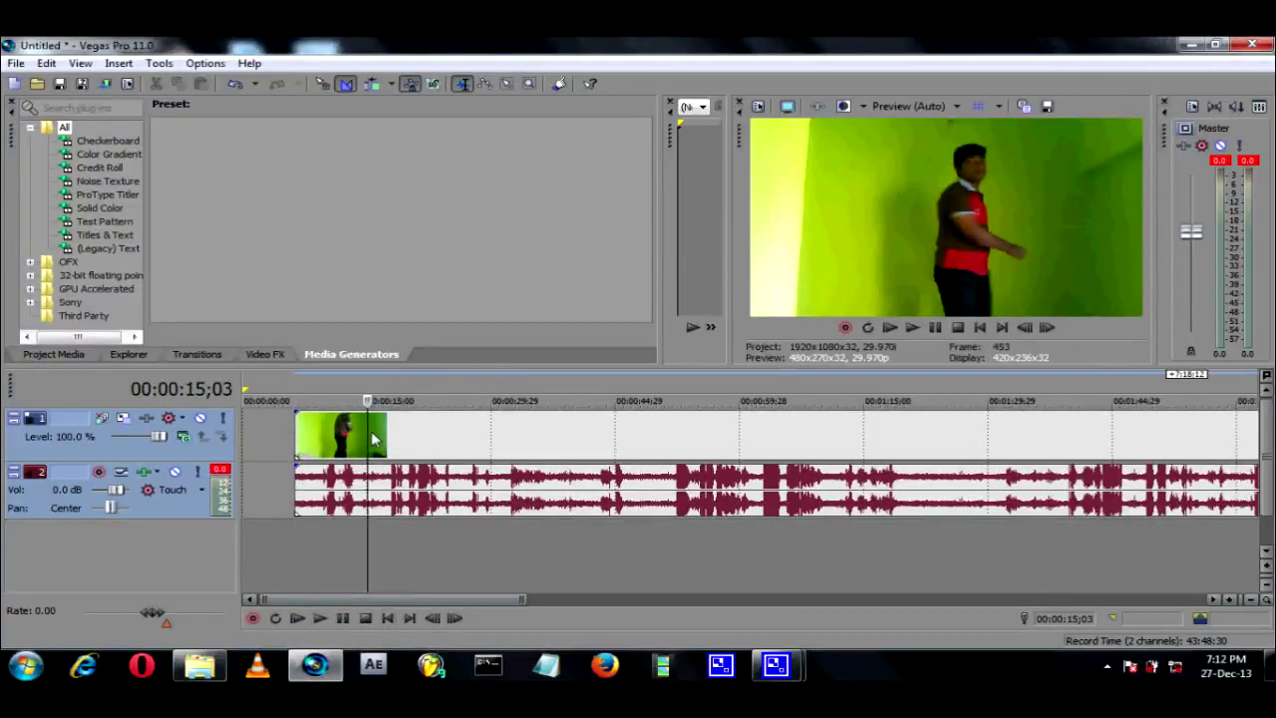
{"action": "left_click", "coordinate": [124, 419]}
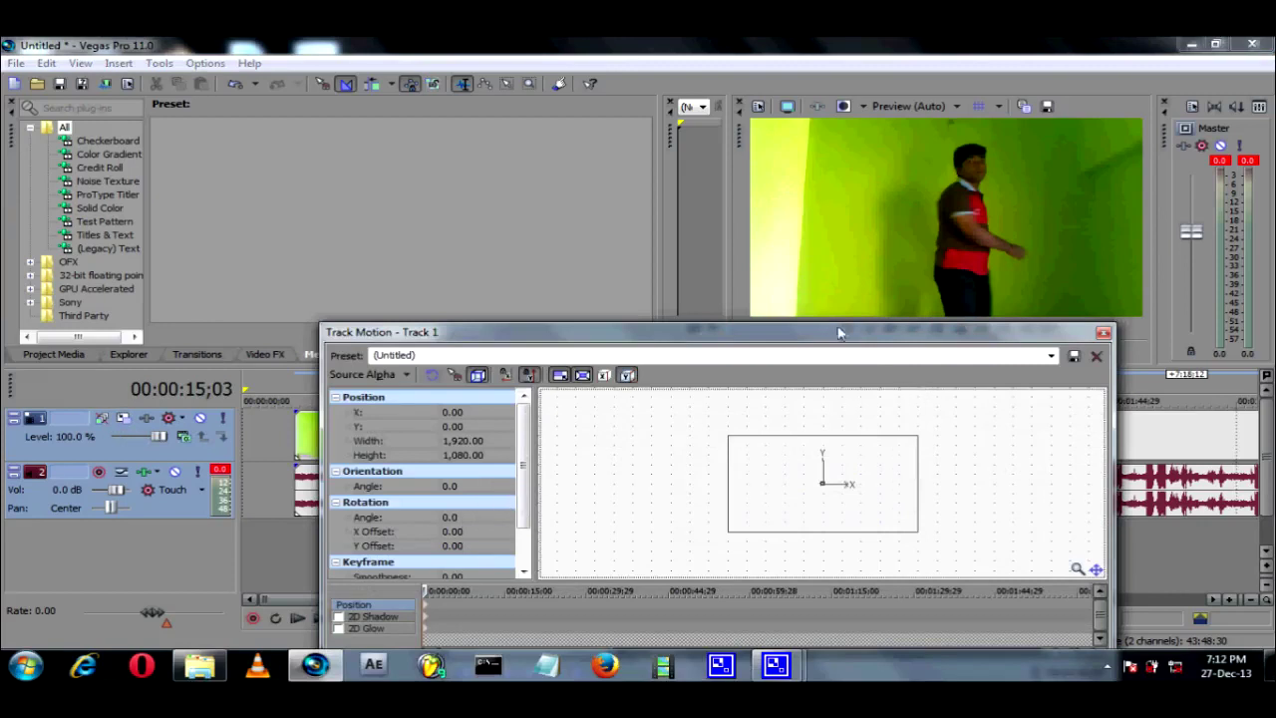
{"action": "left_click_drag", "start_coordinate": [829, 332], "coordinate": [812, 208]}
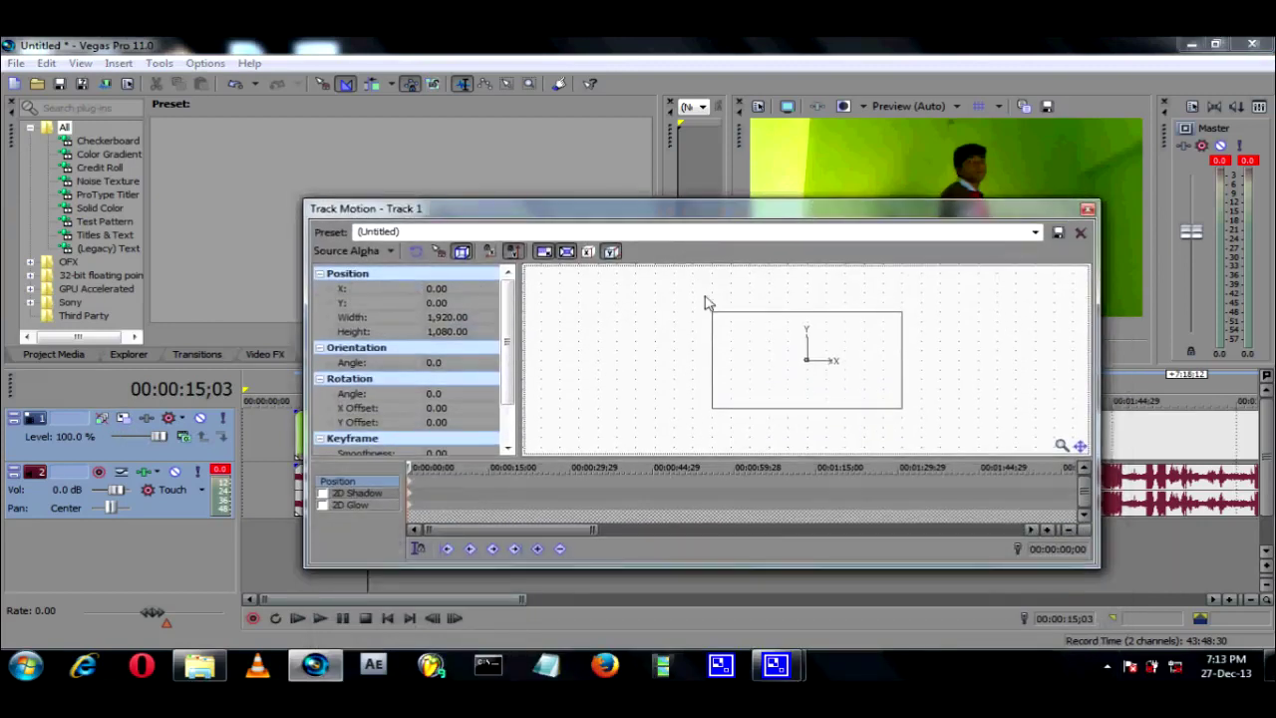
{"action": "left_click_drag", "start_coordinate": [692, 214], "coordinate": [626, 351]}
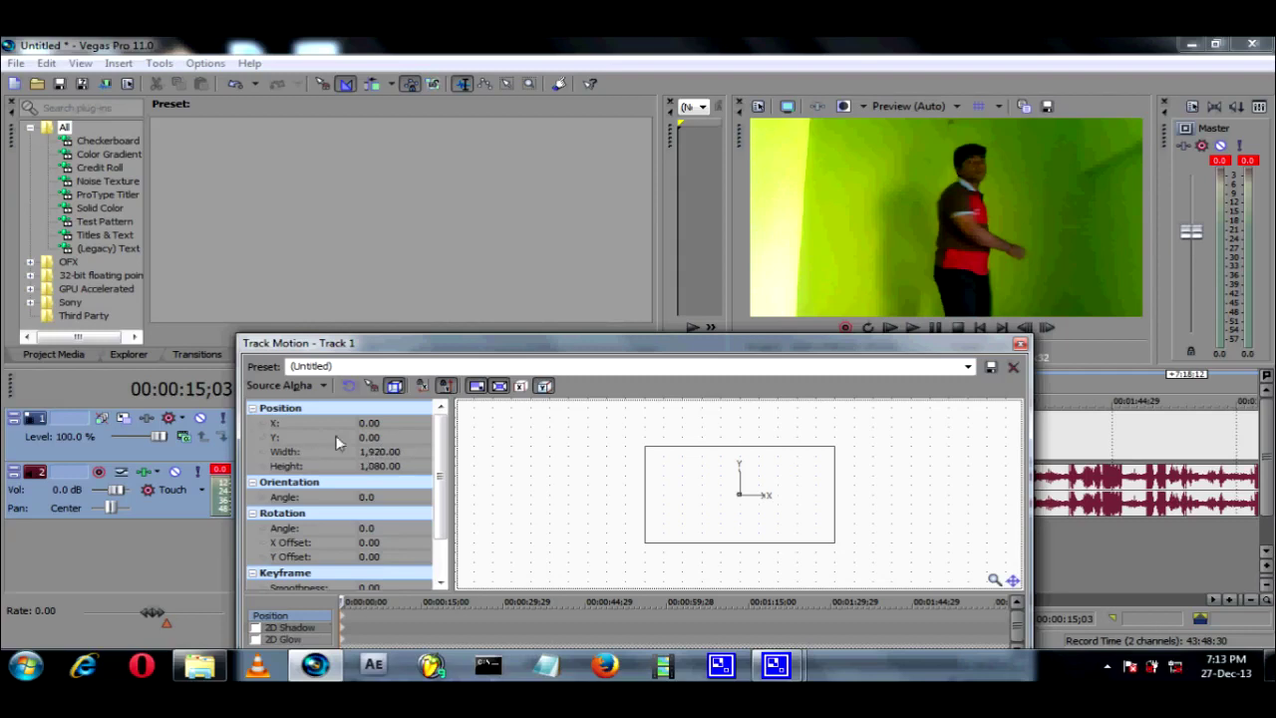
Reduce the track frame proportionally to a width of 1,363.00 and a height of 766.69.
{"action": "left_click", "coordinate": [379, 454]}
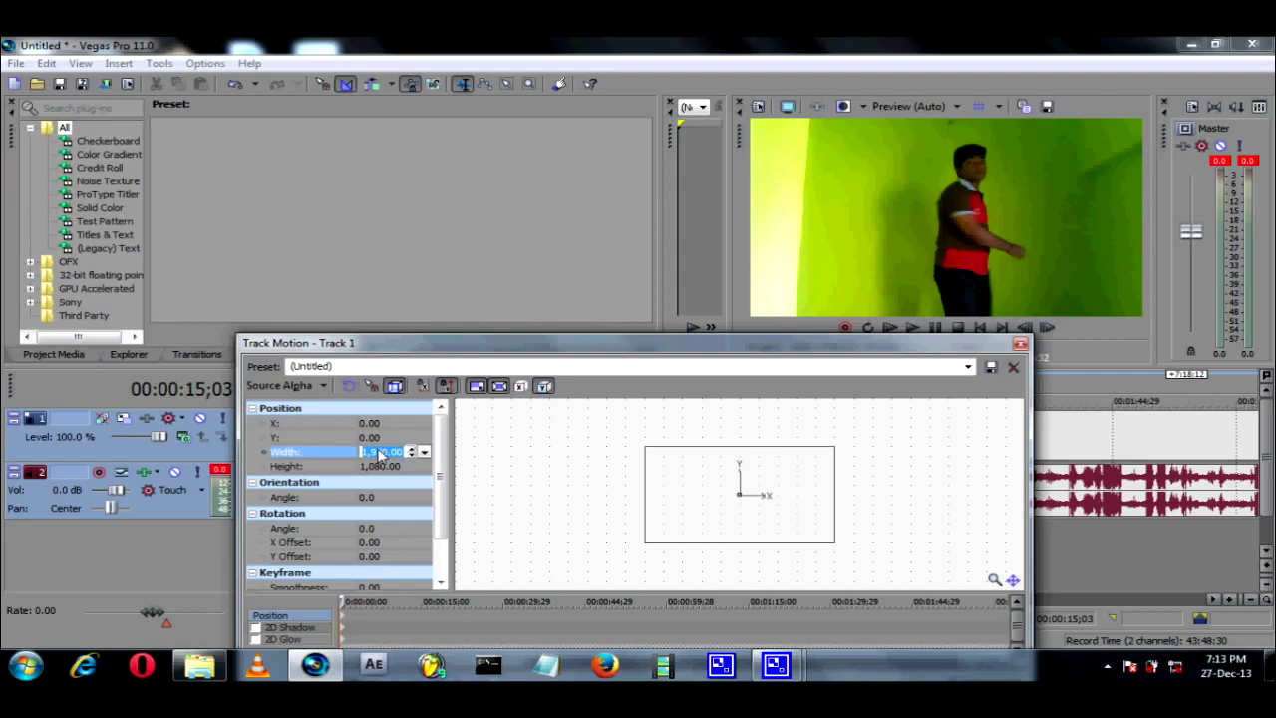
{"action": "scroll", "coordinate": [378, 454], "scroll_direction": "down", "scroll_amount": 5}
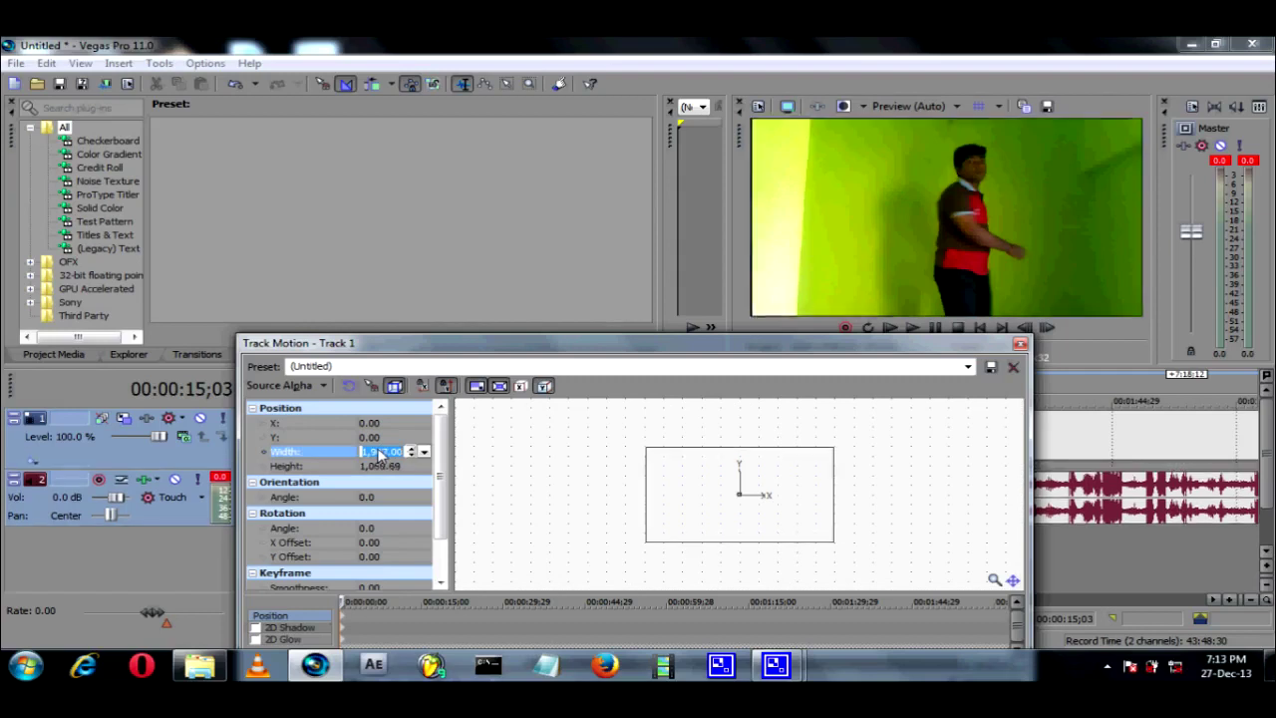
{"action": "scroll", "coordinate": [379, 455], "scroll_direction": "down", "scroll_amount": 6}
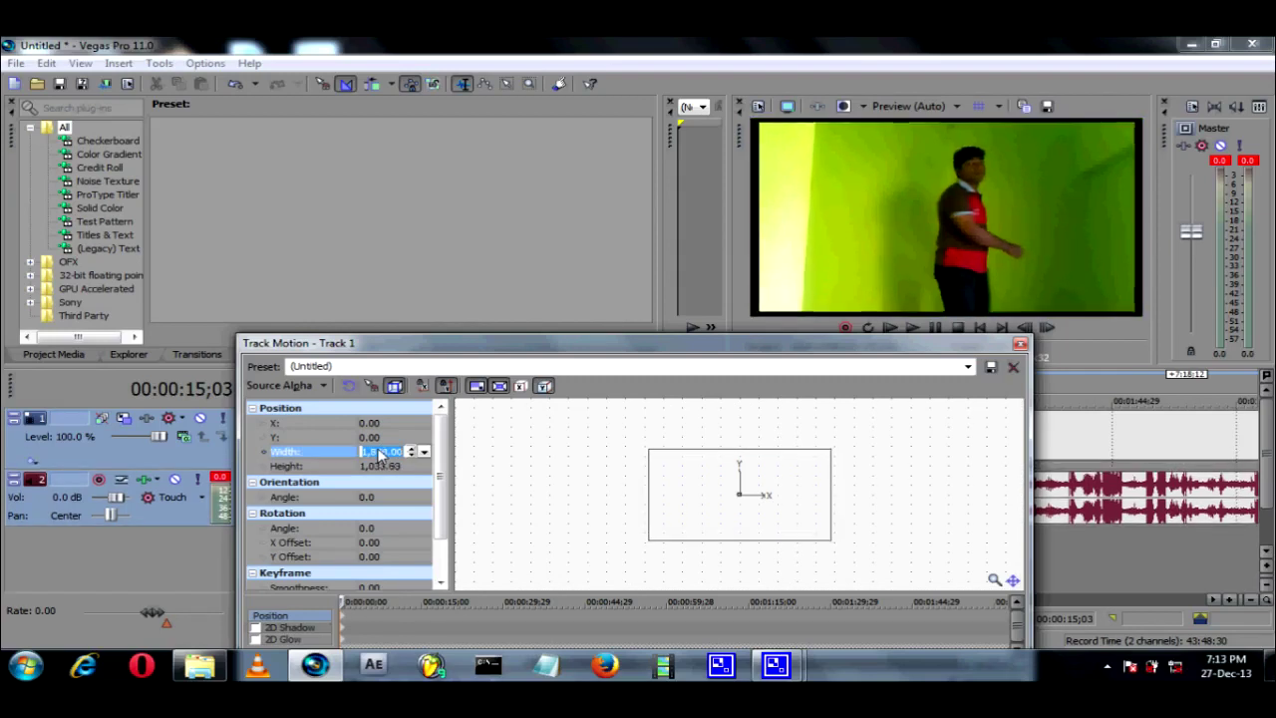
{"action": "scroll", "coordinate": [378, 454], "scroll_direction": "down", "scroll_amount": 6}
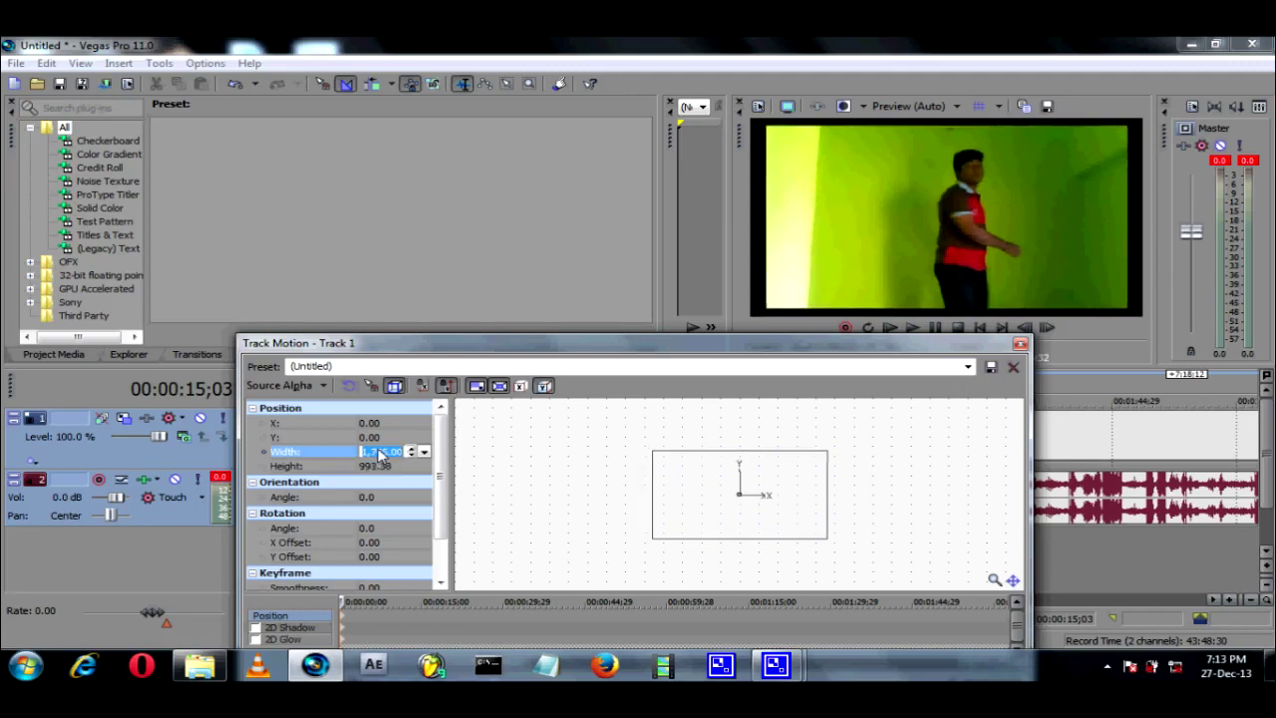
{"action": "scroll", "coordinate": [379, 455], "scroll_direction": "down", "scroll_amount": 6}
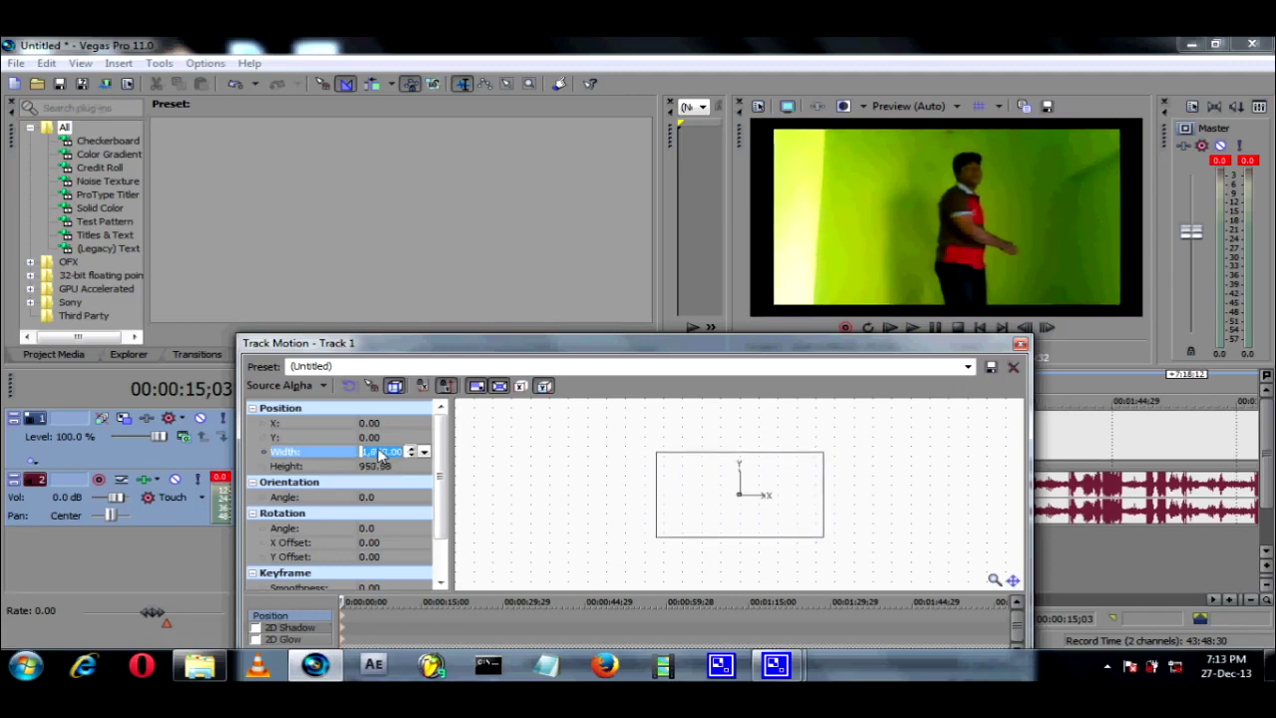
{"action": "scroll", "coordinate": [379, 454], "scroll_direction": "down", "scroll_amount": 6}
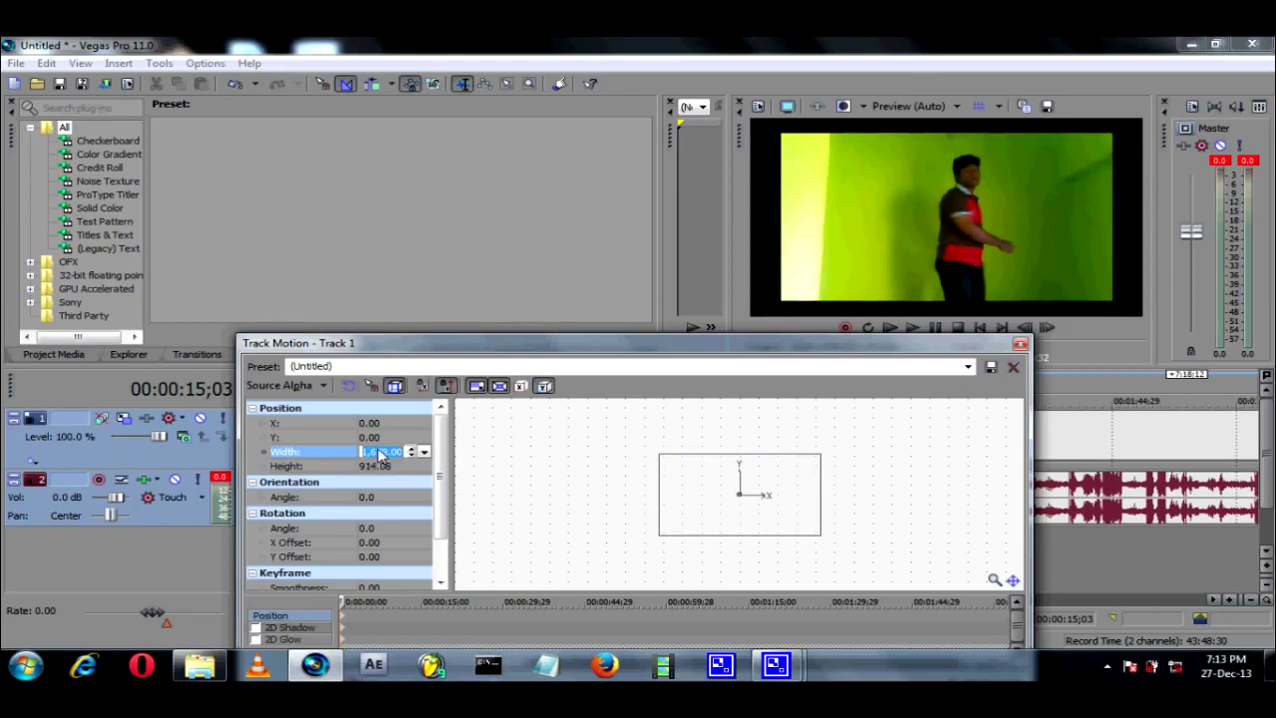
{"action": "scroll", "coordinate": [379, 455], "scroll_direction": "down", "scroll_amount": 1}
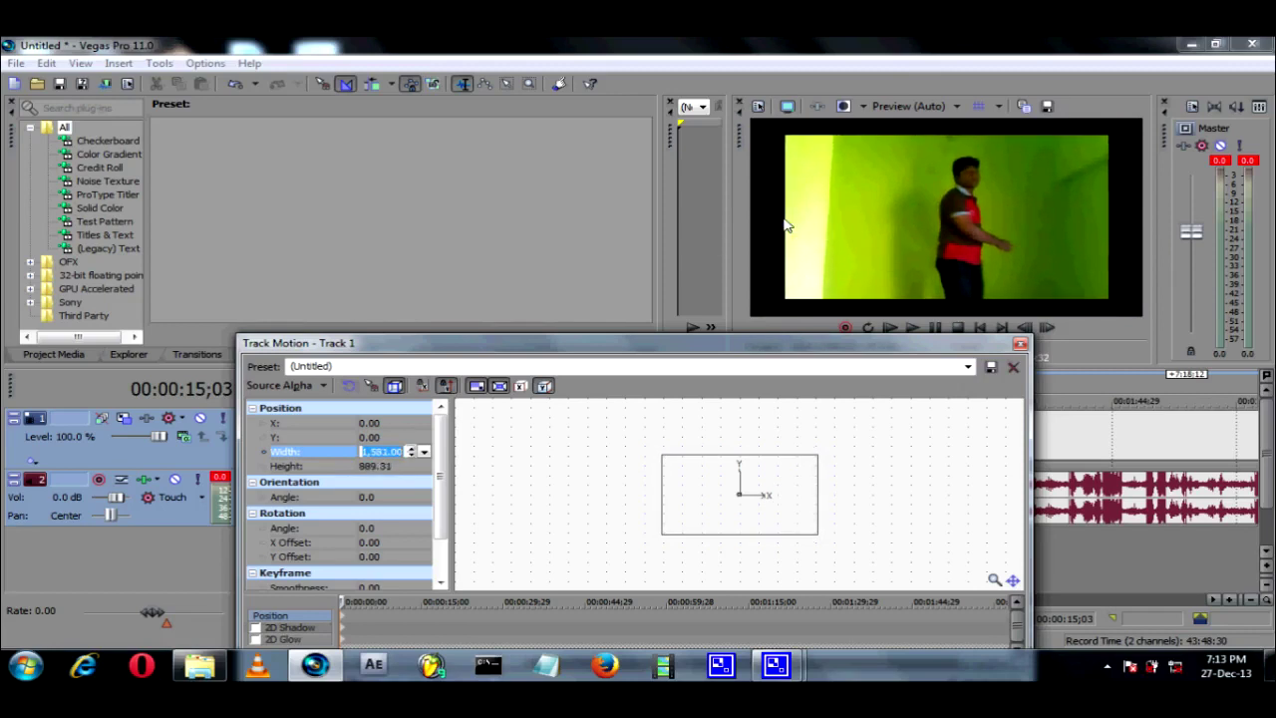
{"action": "scroll", "coordinate": [785, 226], "scroll_direction": "down", "scroll_amount": 7}
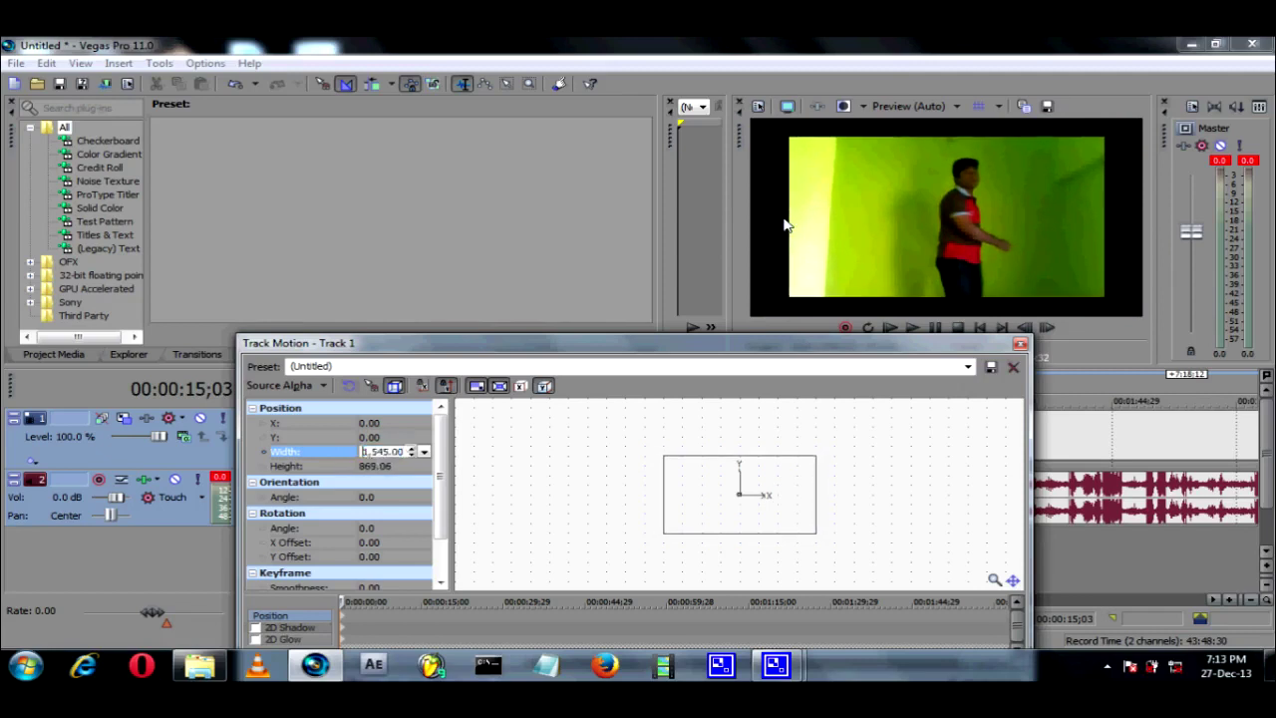
{"action": "scroll", "coordinate": [784, 225], "scroll_direction": "down", "scroll_amount": 2}
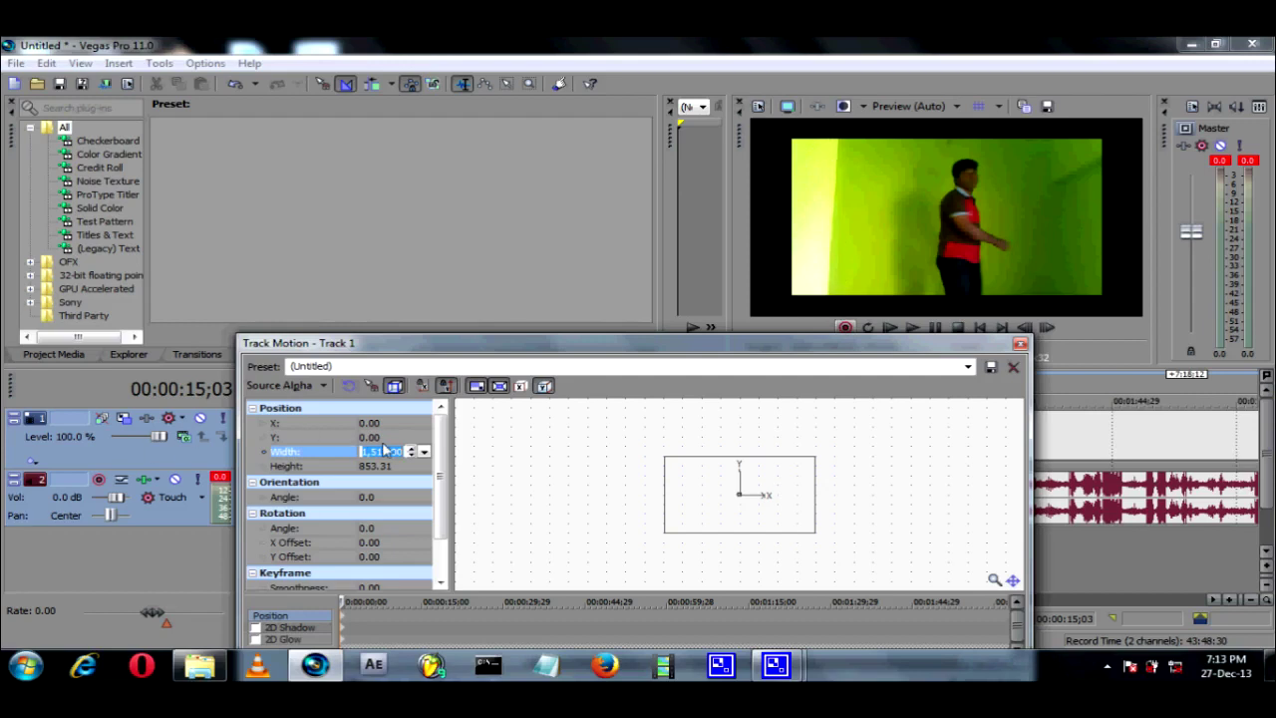
{"action": "scroll", "coordinate": [385, 451], "scroll_direction": "down", "scroll_amount": 5}
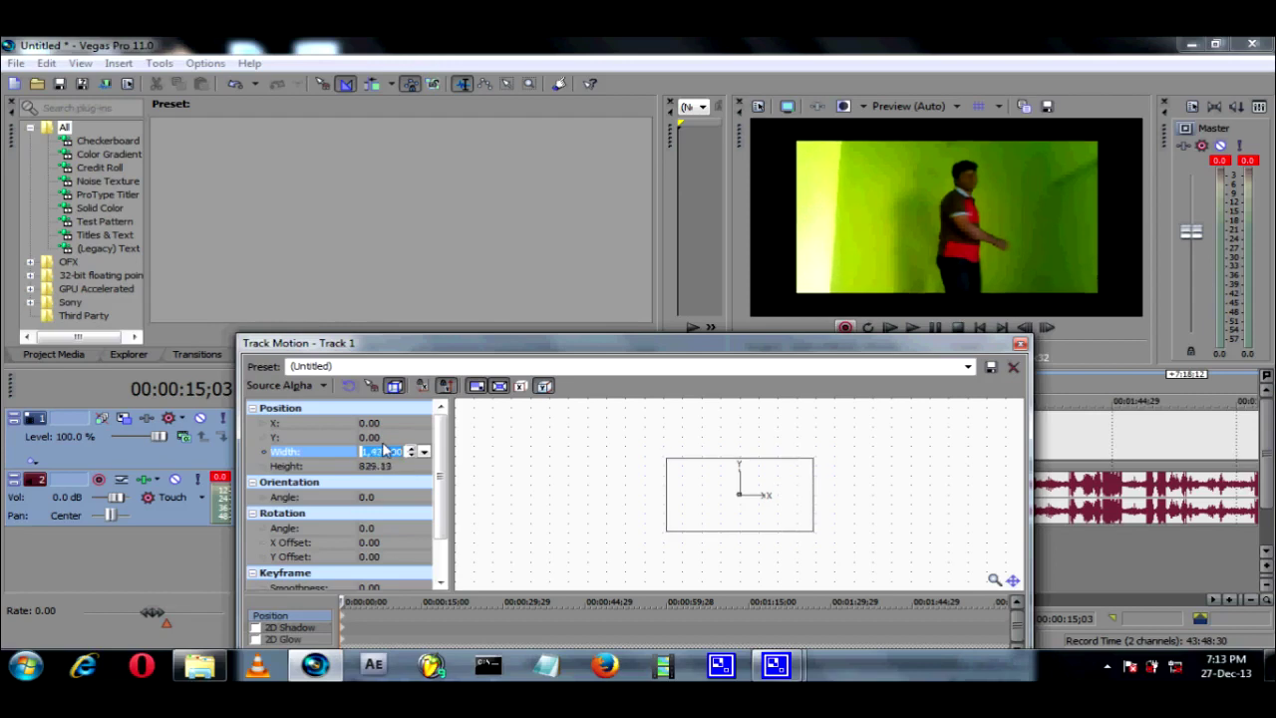
{"action": "scroll", "coordinate": [385, 450], "scroll_direction": "down", "scroll_amount": 6}
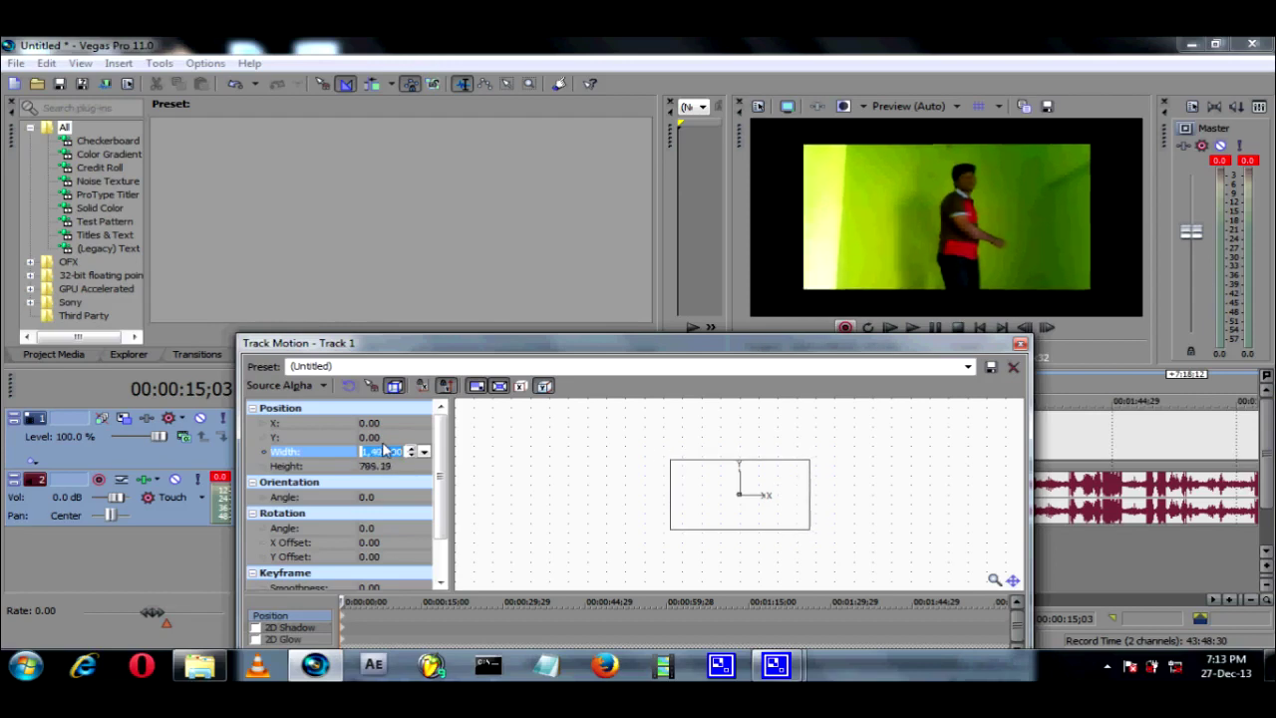
{"action": "scroll", "coordinate": [385, 451], "scroll_direction": "down", "scroll_amount": 3}
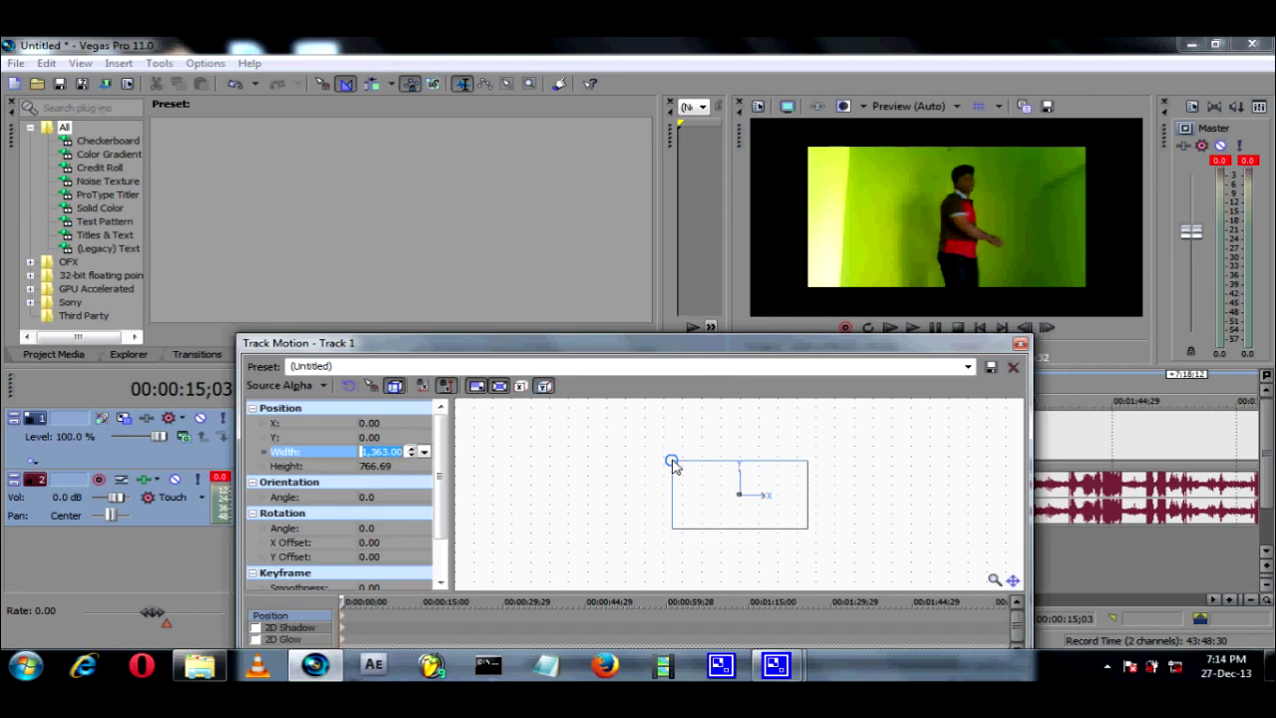
Stretch only the track frame's width to about 1,918.61, close Track Motion and play the clip in the preview.
{"action": "left_click_drag", "start_coordinate": [673, 466], "coordinate": [639, 470]}
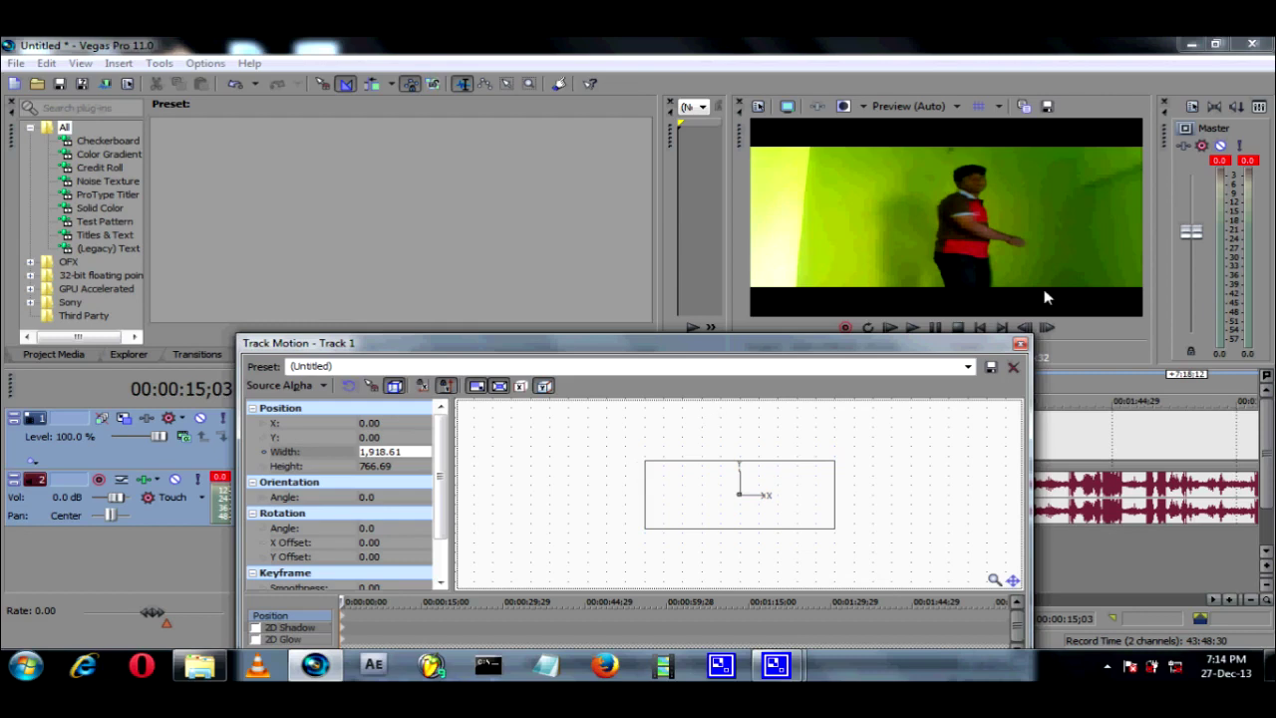
{"action": "left_click", "coordinate": [1020, 344]}
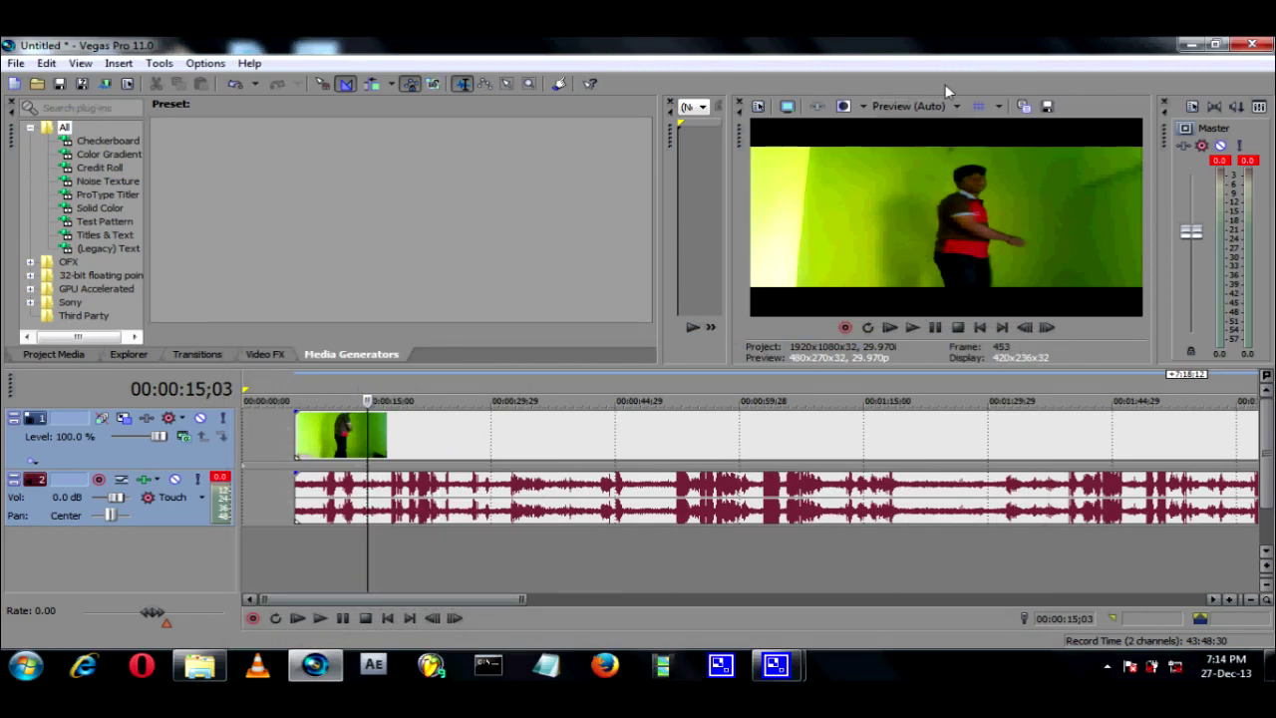
{"action": "left_click", "coordinate": [913, 329]}
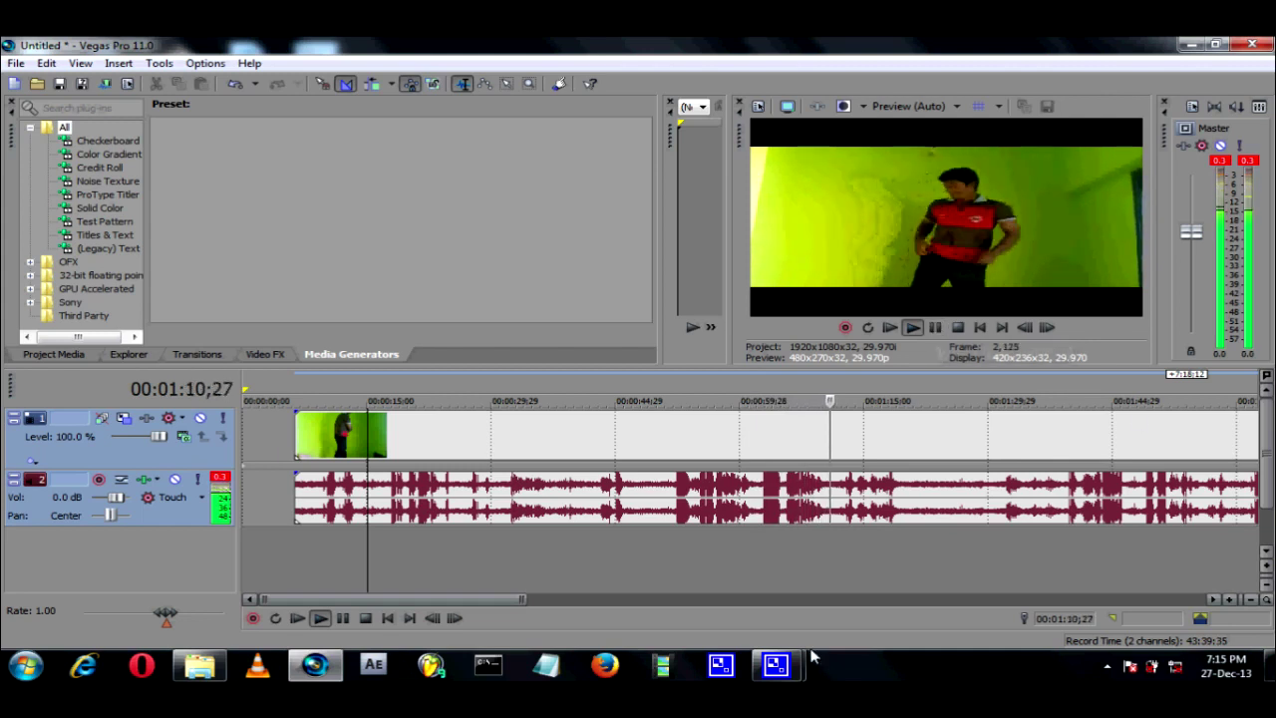
{"action": "mouse_move", "coordinate": [777, 665]}
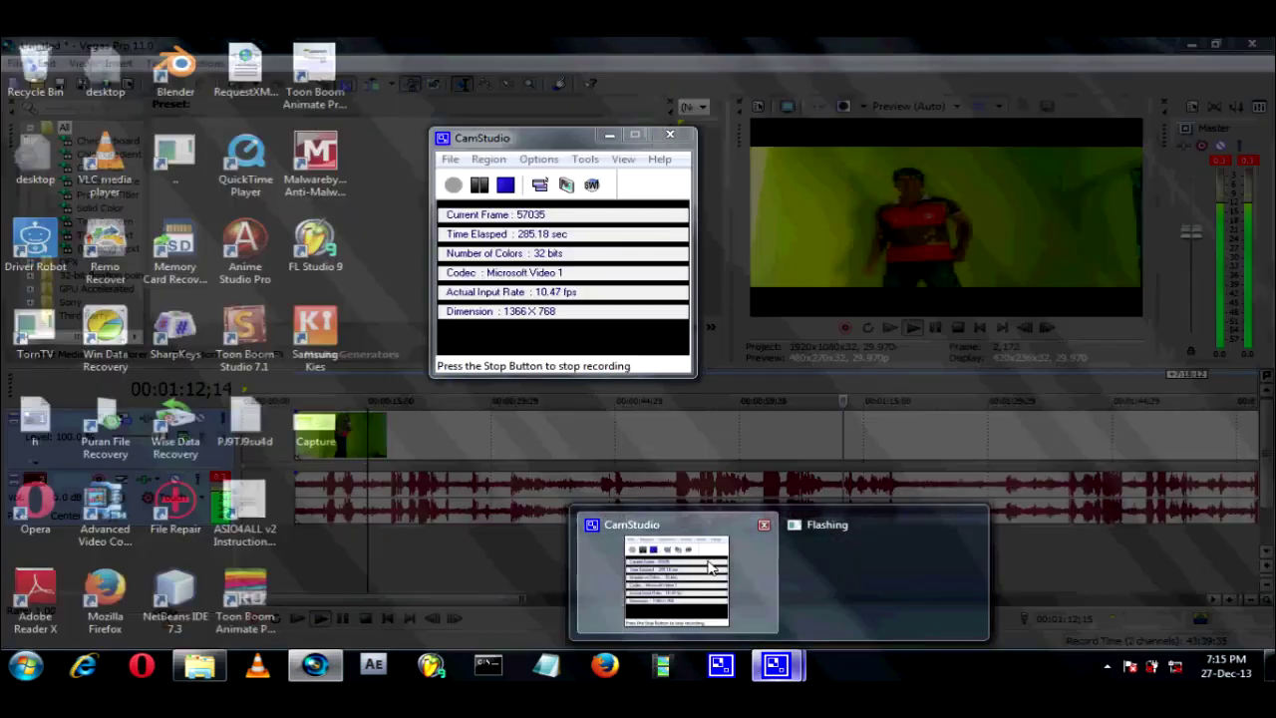
{"action": "left_click", "coordinate": [712, 567]}
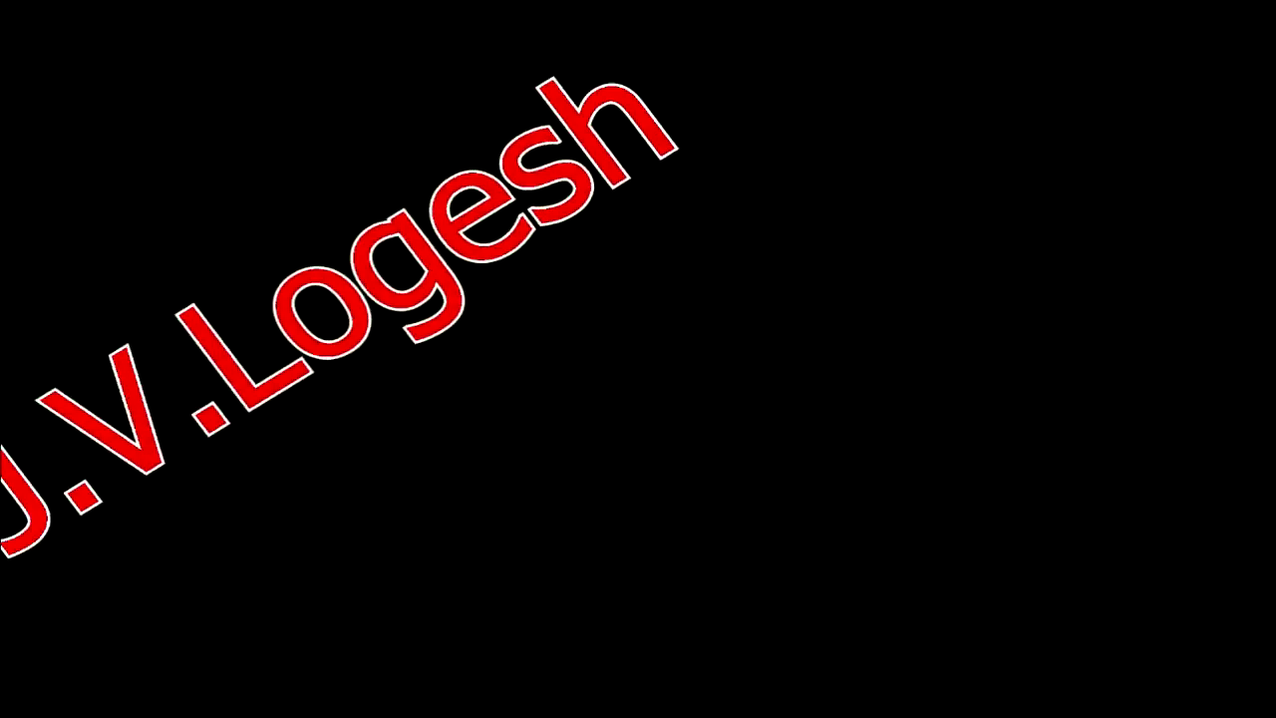